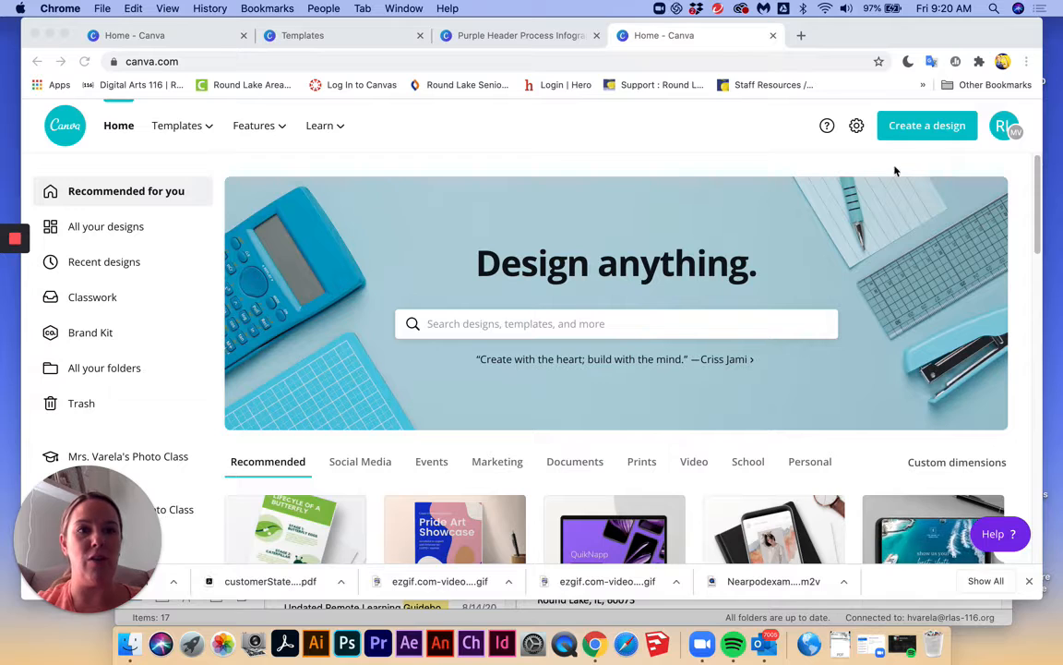
Create a new blank design with custom dimensions of 1080 × 1920 px.
click(935, 125)
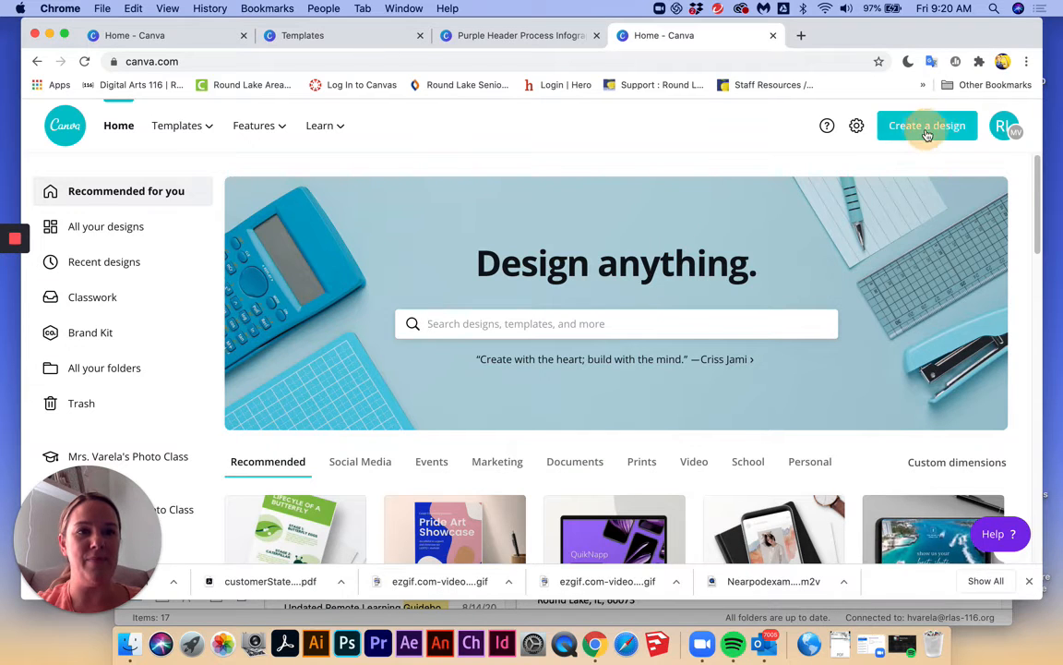
click(929, 133)
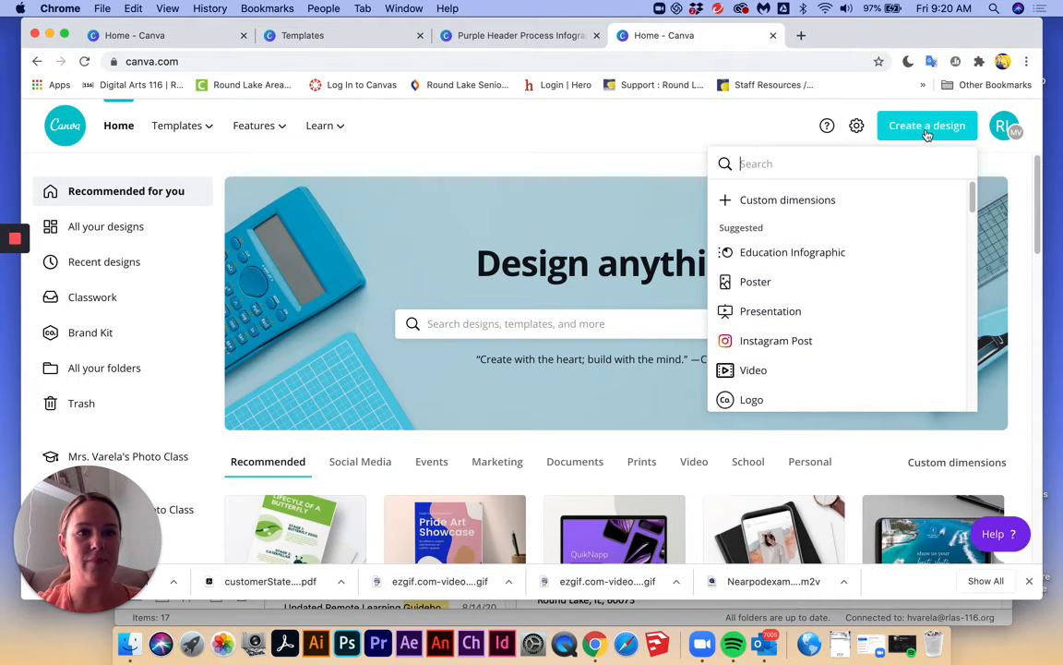
click(802, 205)
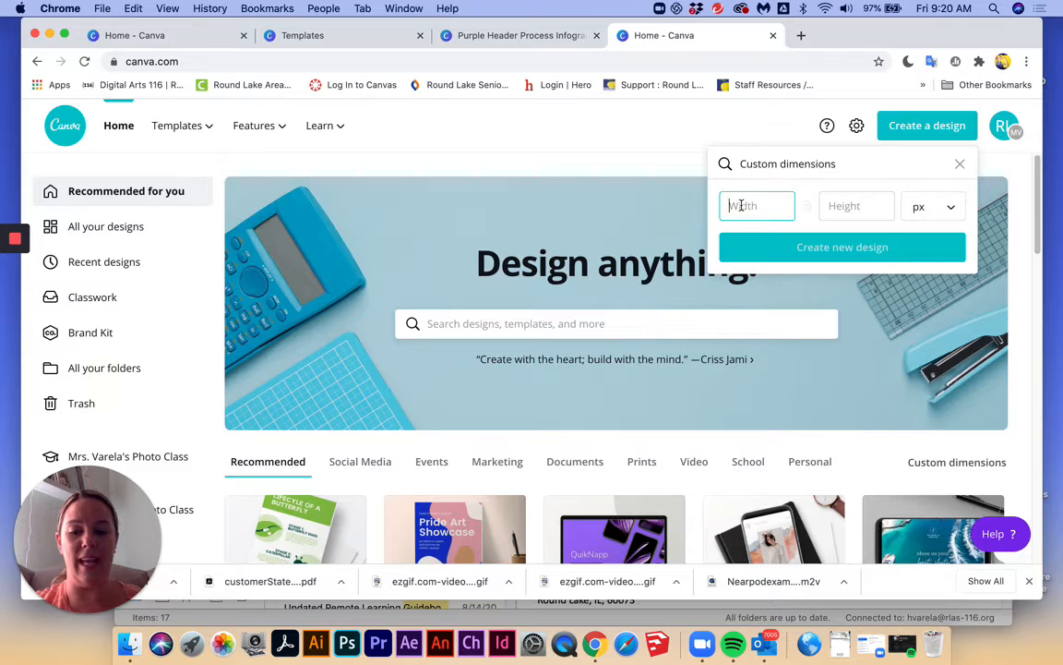
text(1080)
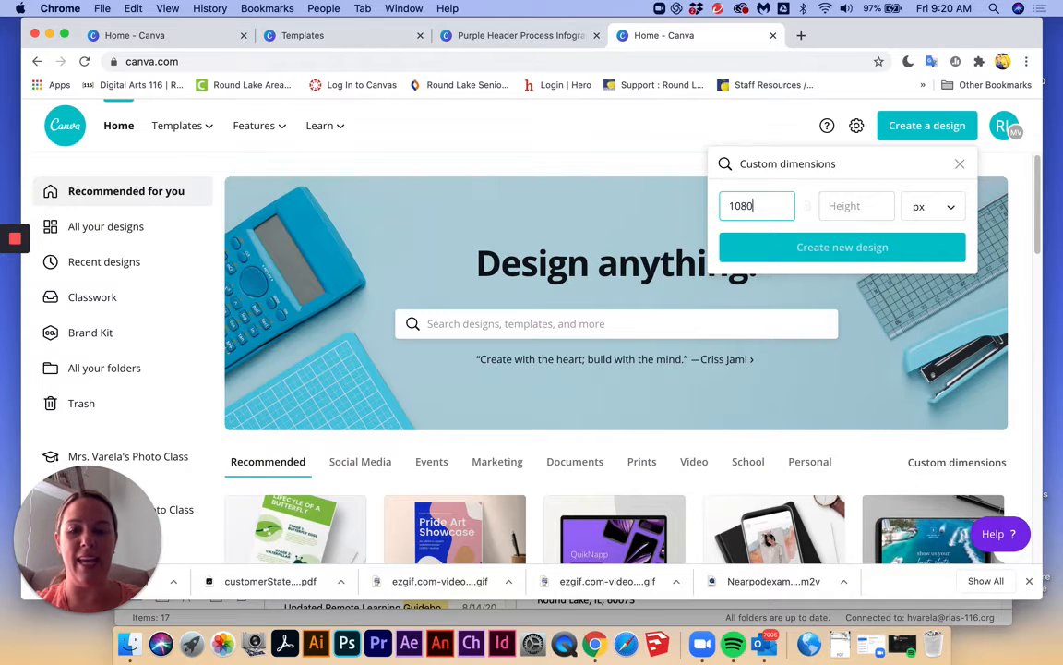
key(Tab)
text(1920)
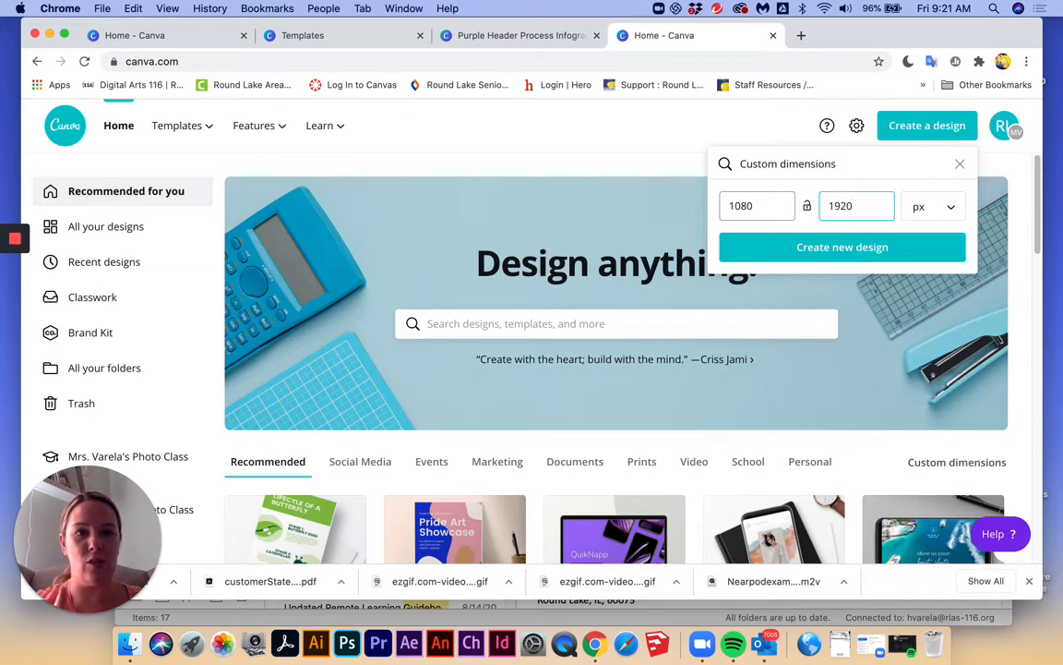
click(951, 208)
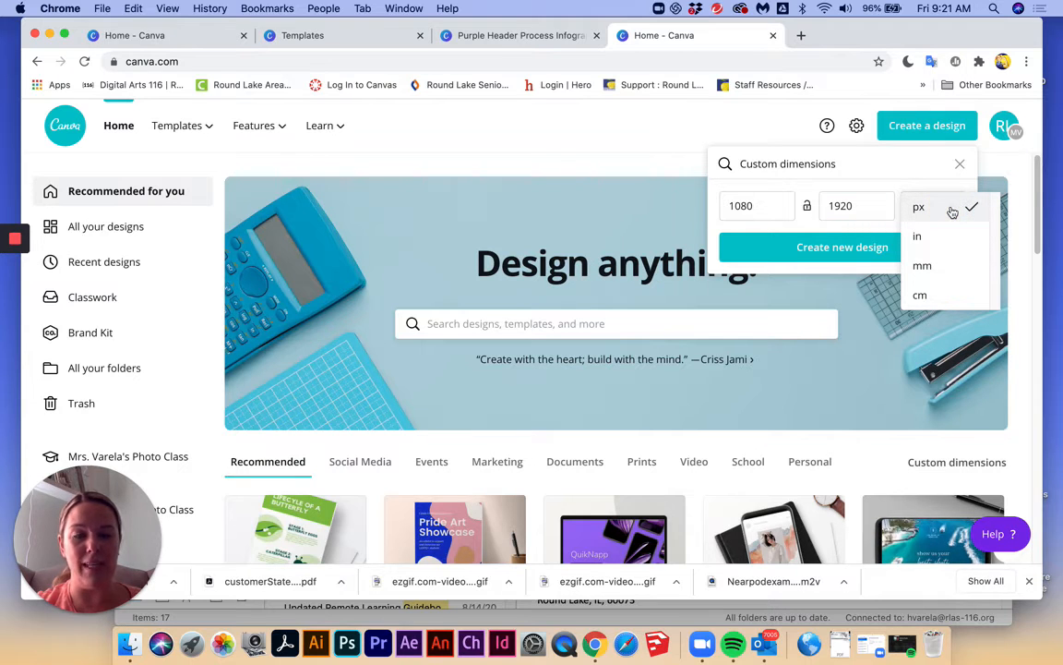
click(908, 167)
click(855, 247)
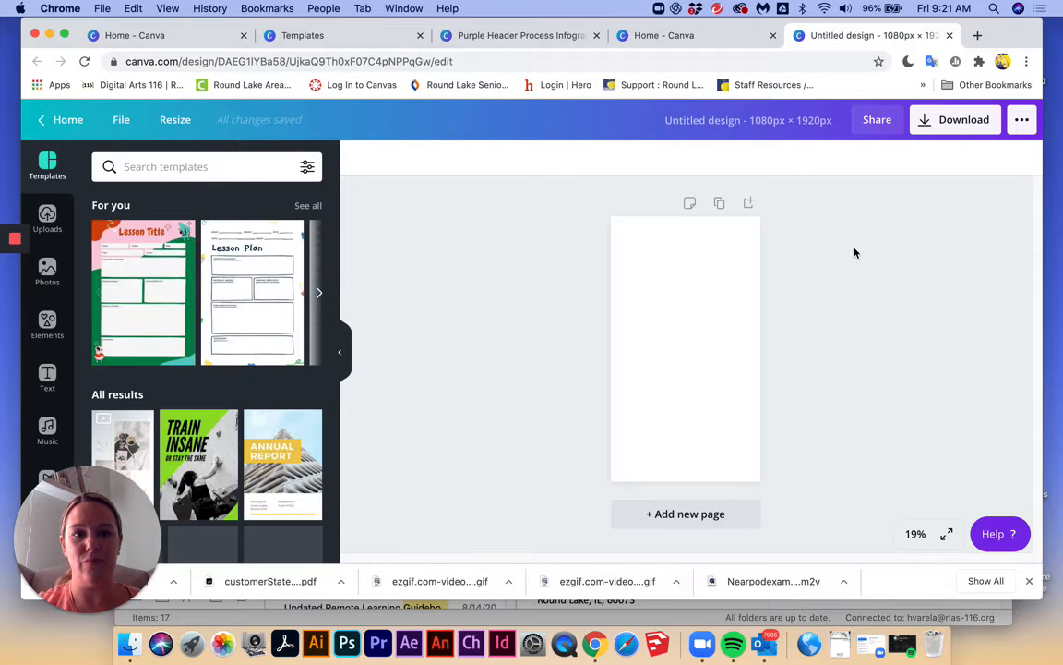
Browse the elements library through its lines, shapes, grids, gradients and themed graphic collections.
click(48, 323)
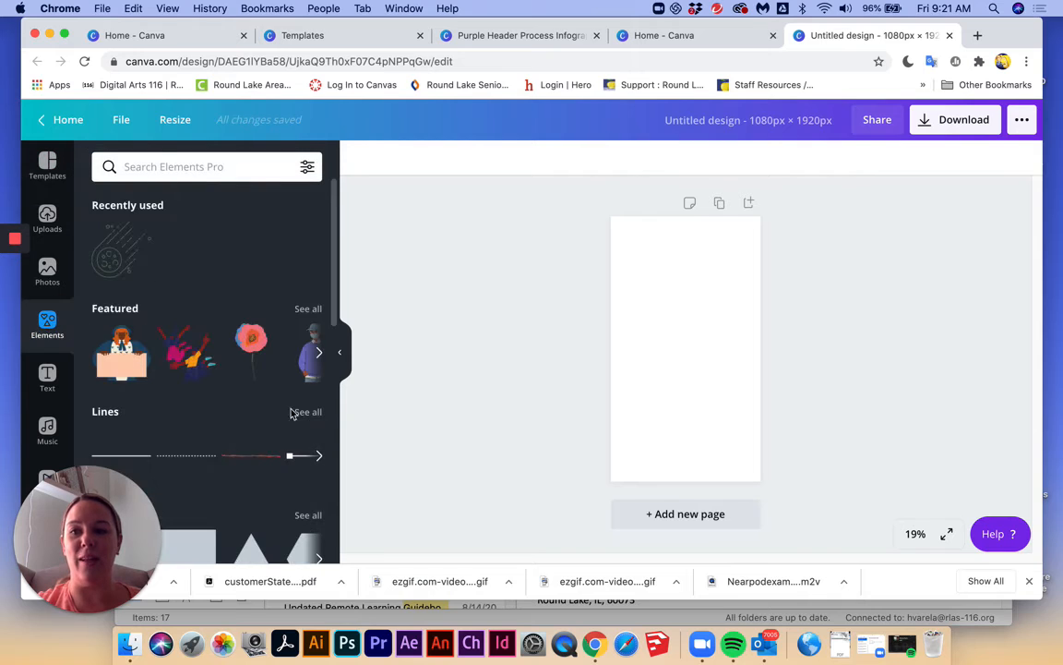
scroll(261, 386, down, 3)
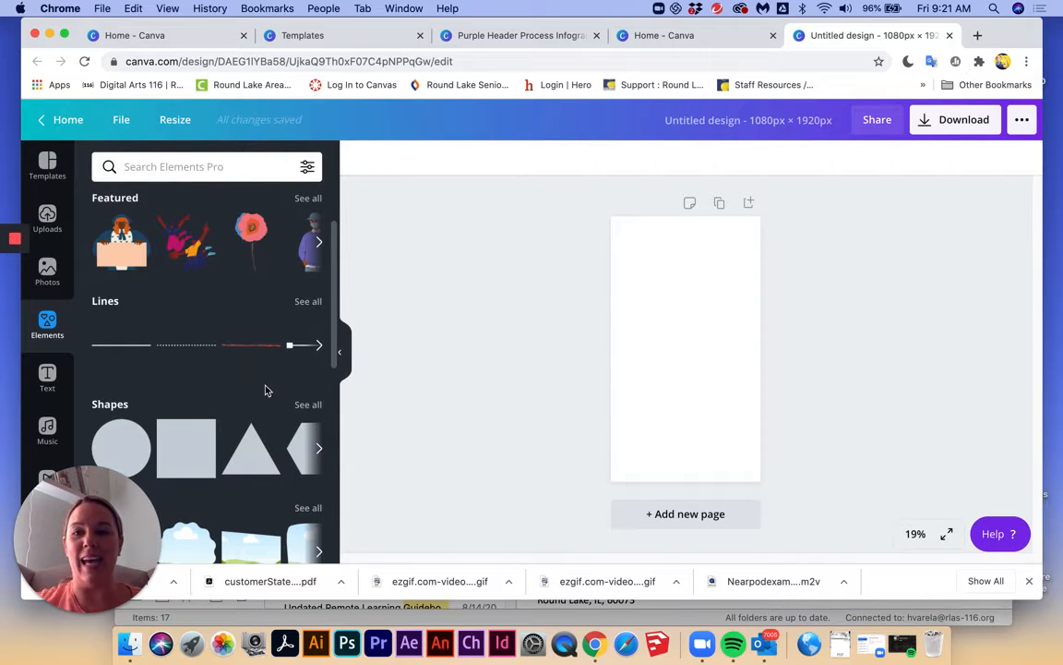
scroll(261, 386, down, 10)
scroll(268, 381, down, 4)
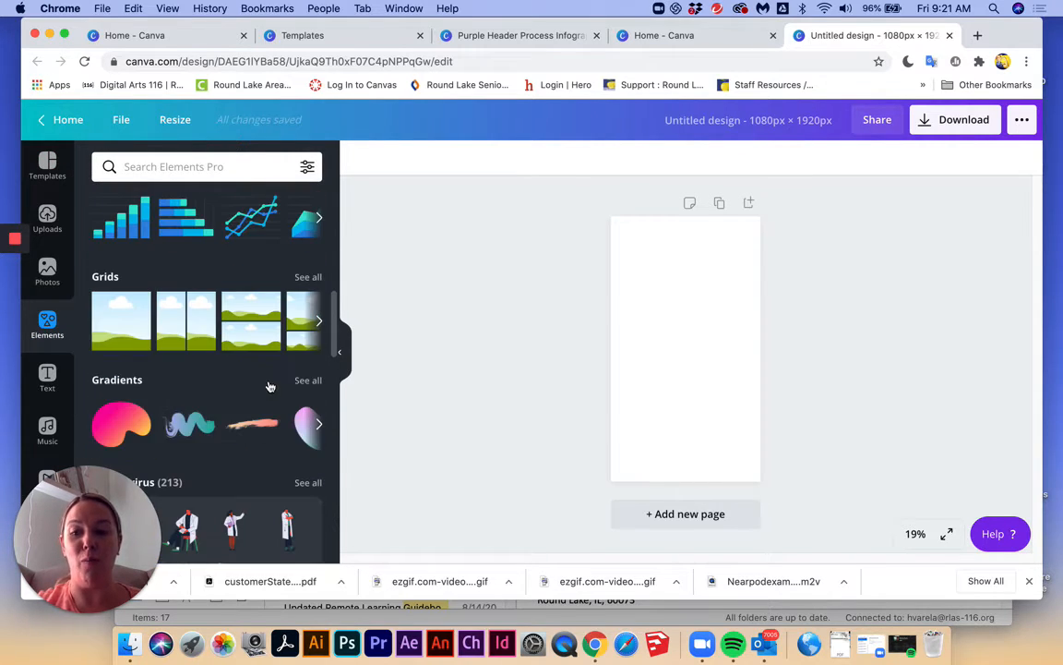
scroll(283, 381, down, 8)
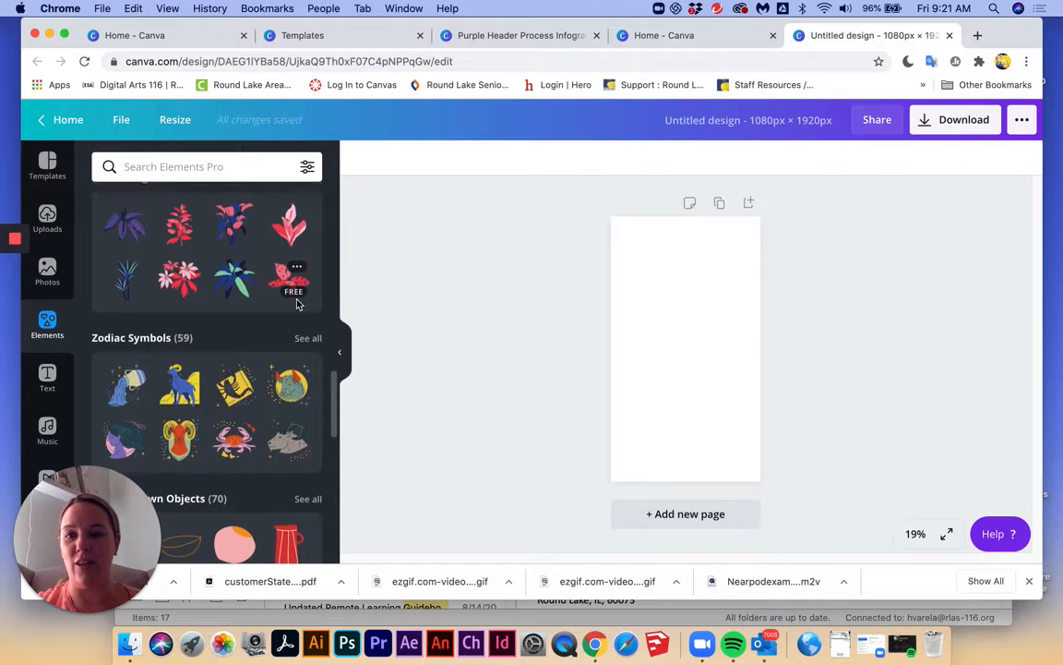
scroll(291, 295, down, 3)
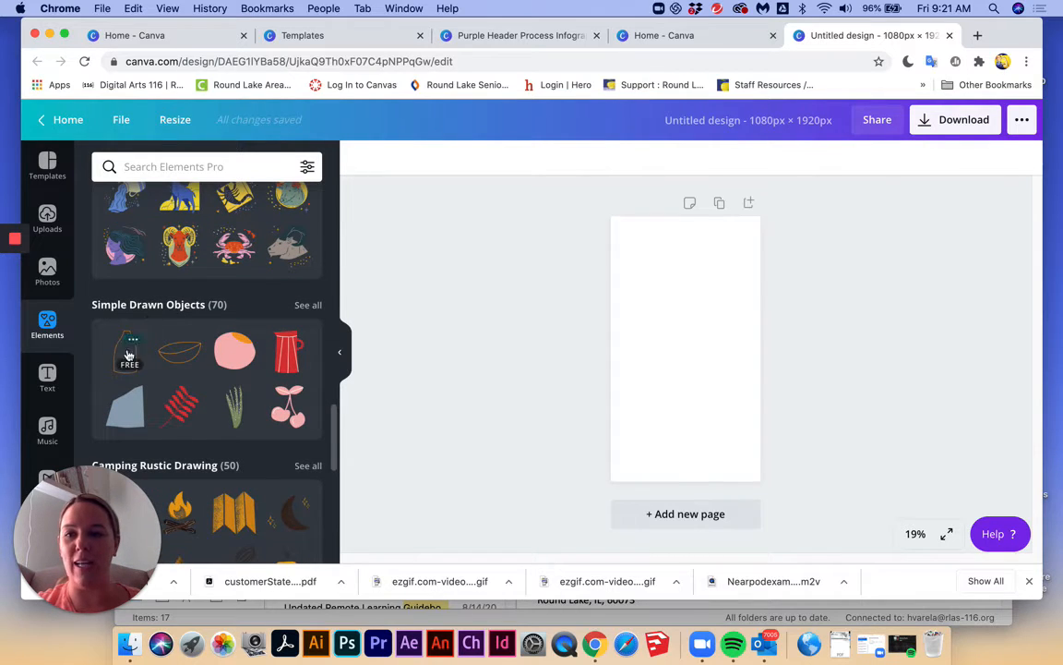
scroll(185, 360, down, 1)
scroll(187, 356, down, 10)
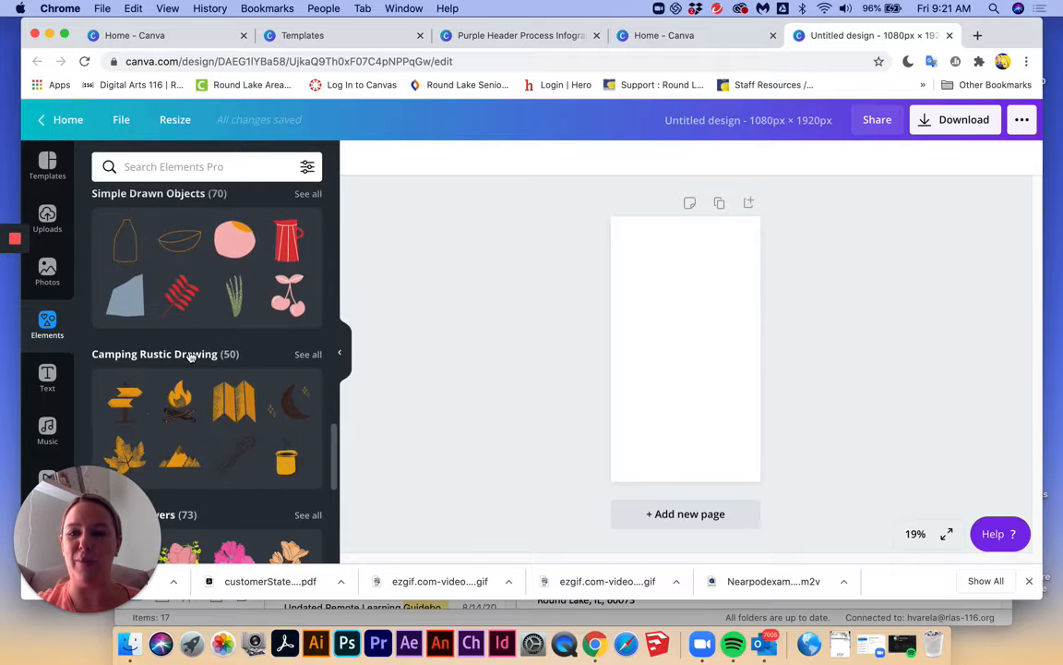
scroll(222, 341, down, 5)
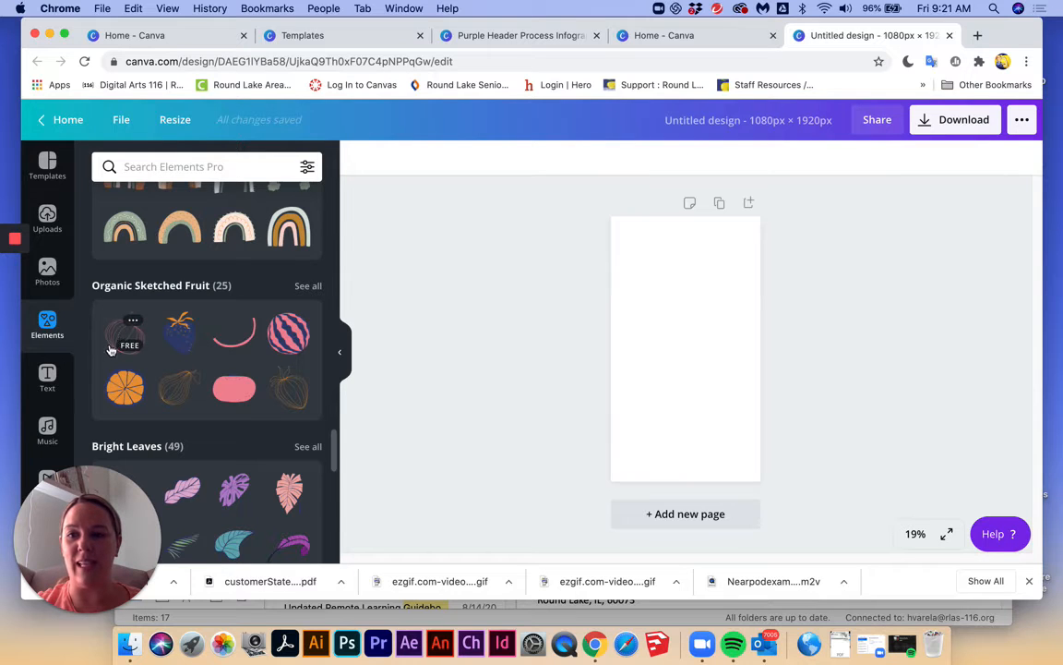
scroll(185, 378, down, 2)
scroll(194, 379, down, 5)
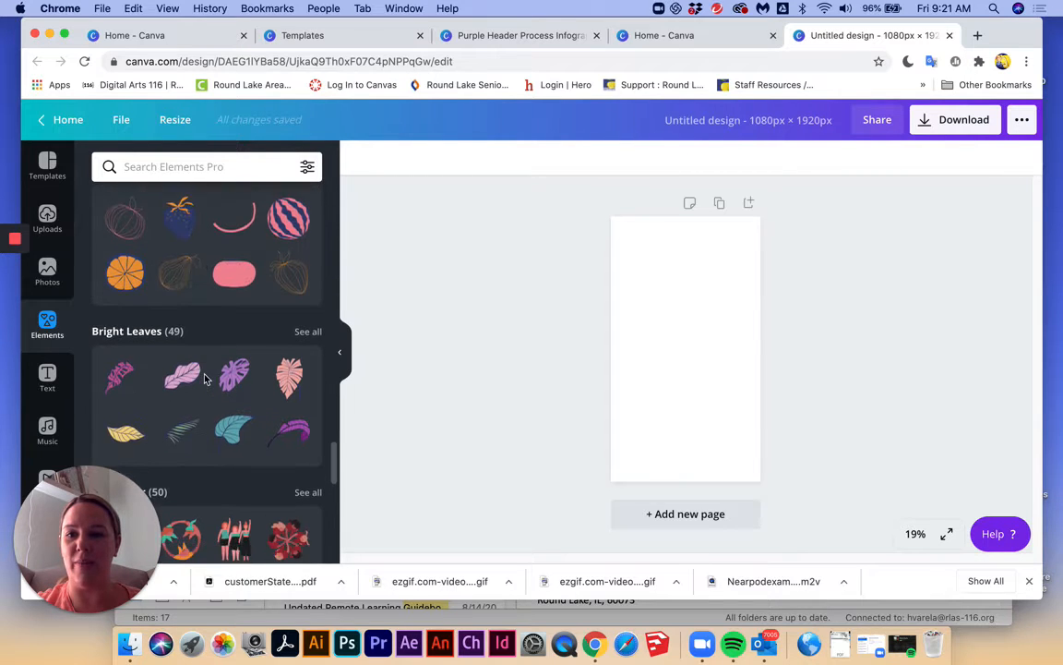
scroll(212, 370, down, 15)
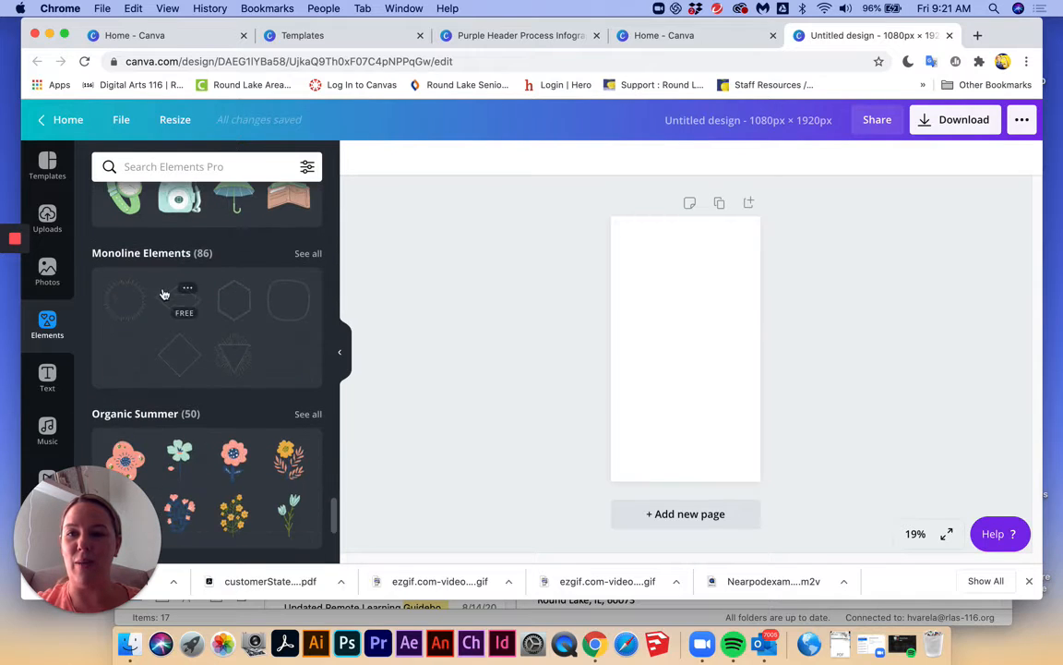
Place the comet line graphic from the Monoline Elements collection in the upper middle of the page.
click(148, 251)
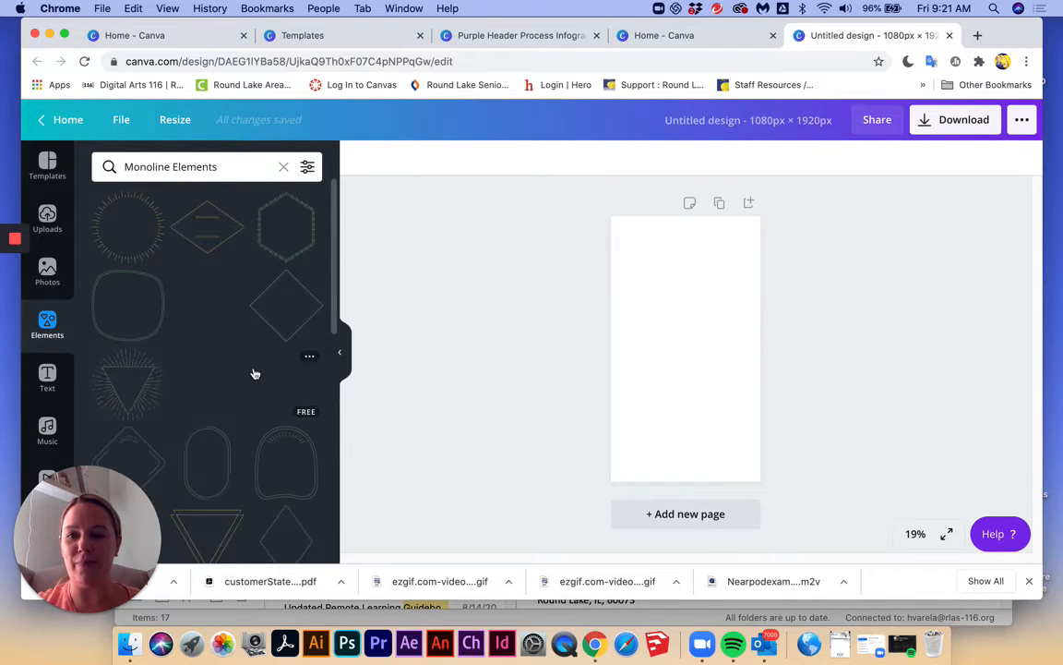
scroll(254, 371, down, 2)
scroll(254, 370, down, 8)
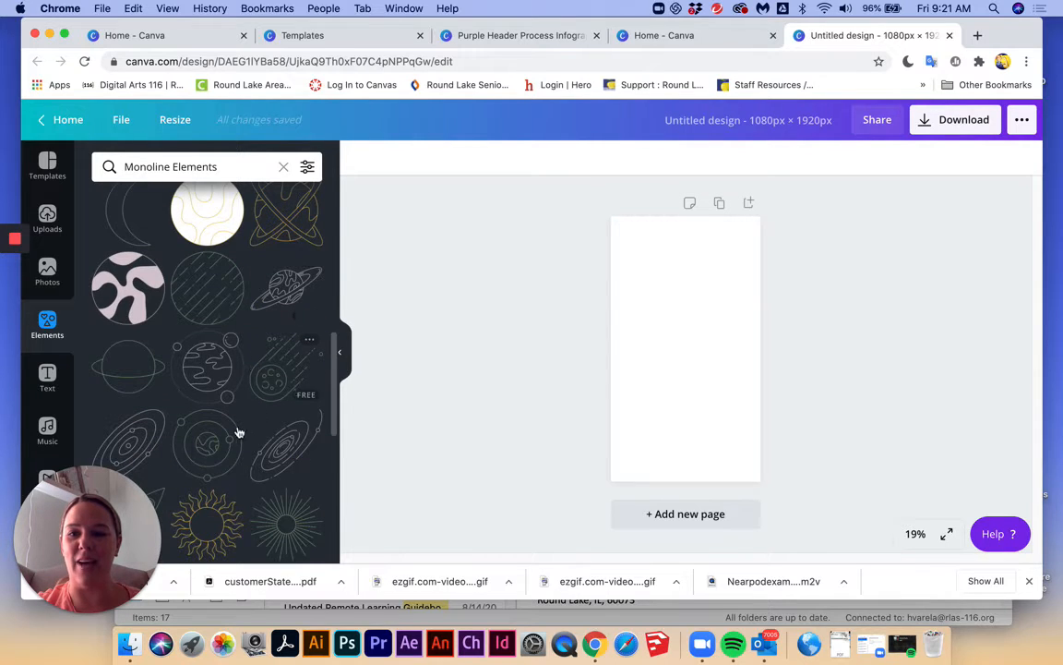
drag(273, 379, 678, 330)
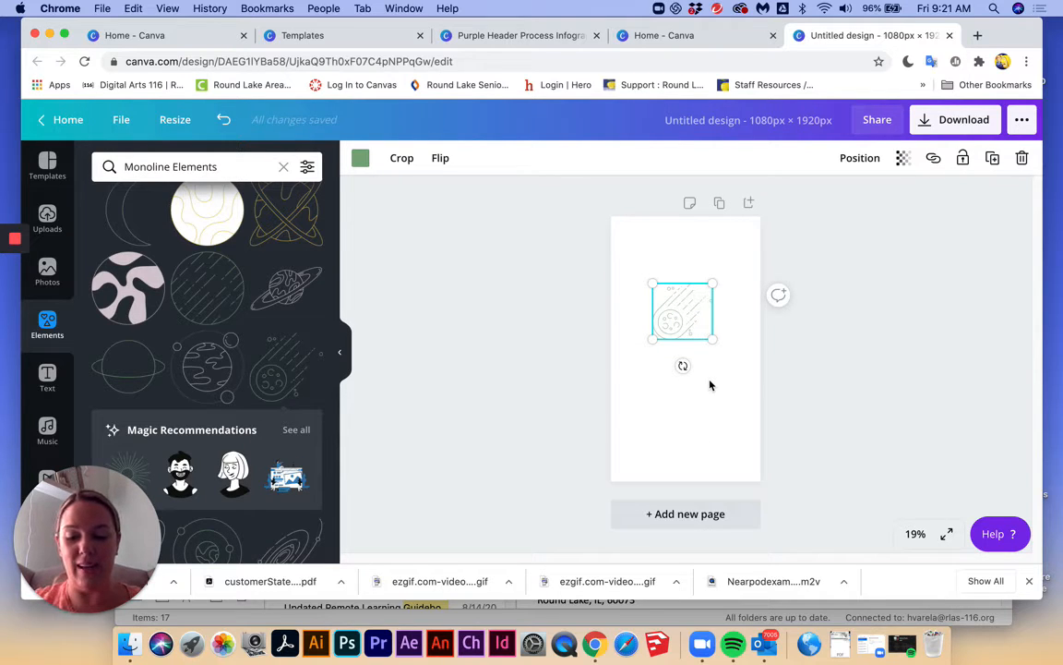
Move the comet toward the page's left side, duplicate it, and place the copy beside it on the right.
key(super+plus)
key(super+plus)
key(super+plus)
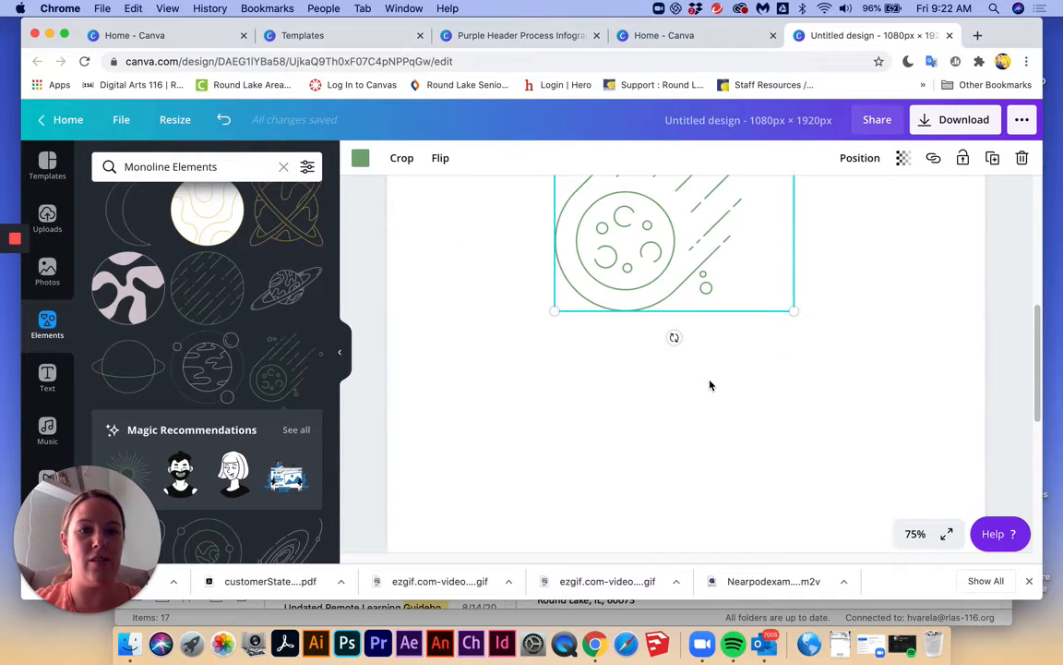
scroll(662, 404, up, 5)
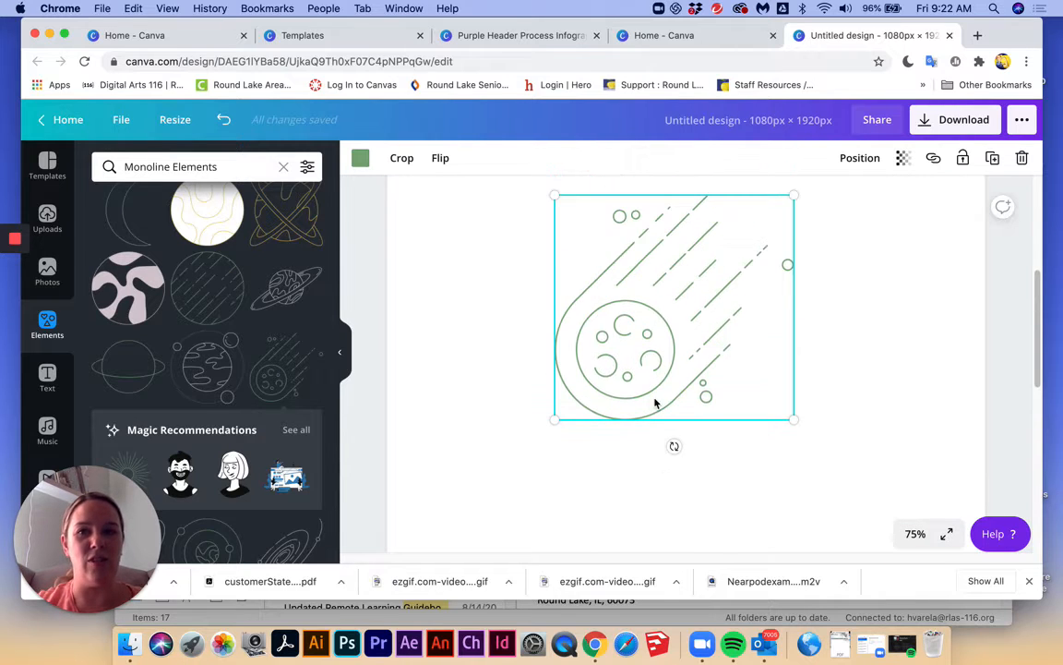
scroll(650, 407, down, 2)
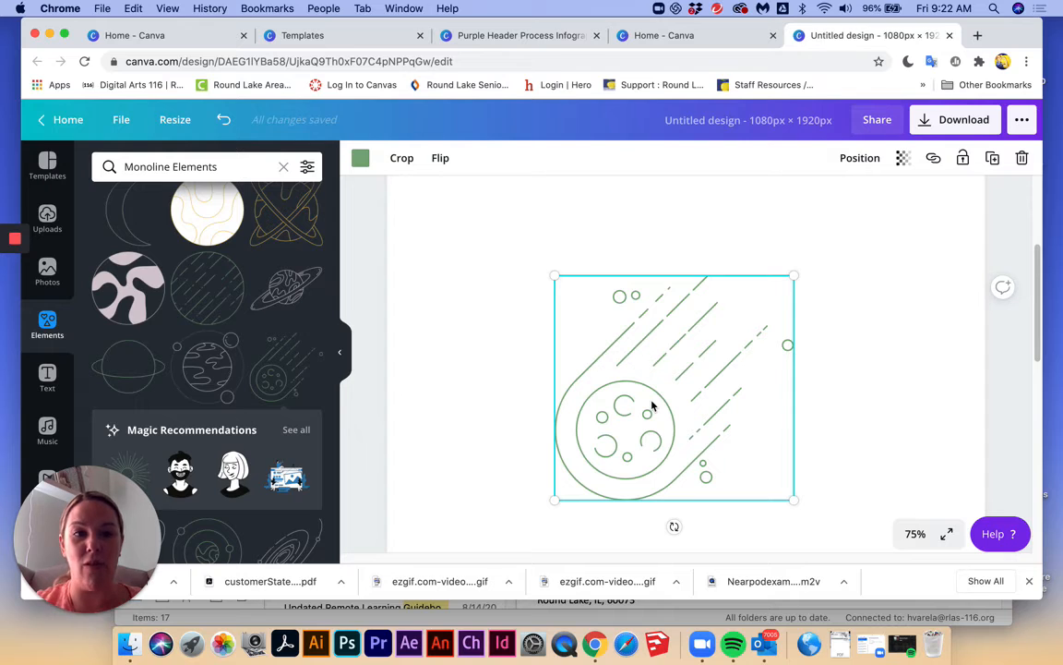
drag(646, 411, 548, 328)
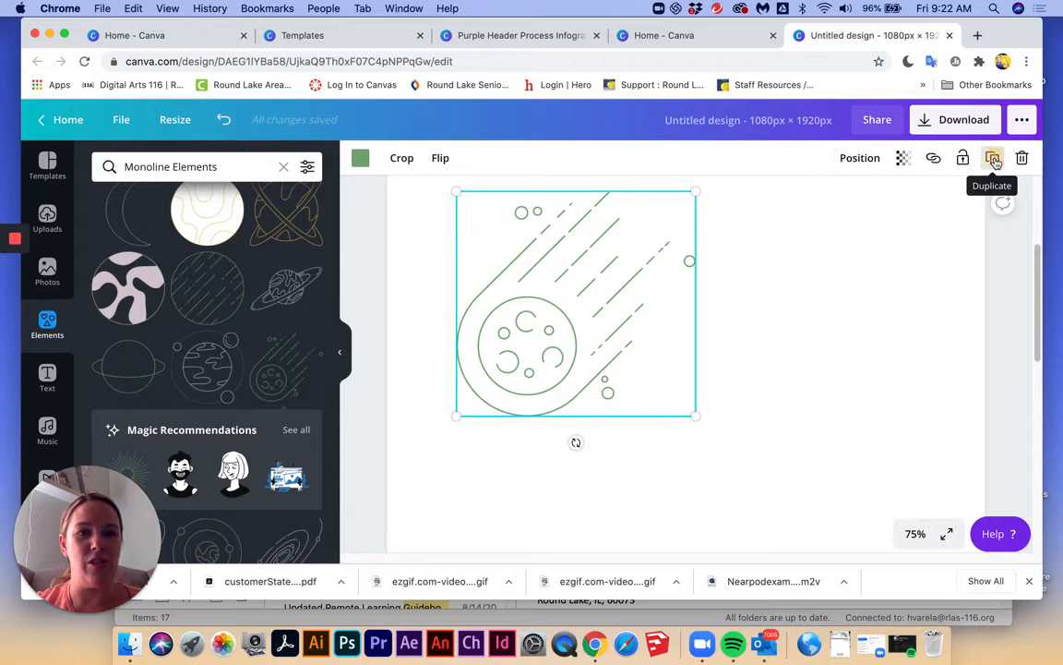
click(993, 159)
drag(558, 320, 807, 332)
Crop the left comet down to the single open crater ring at the lower left of its inner circle.
click(552, 344)
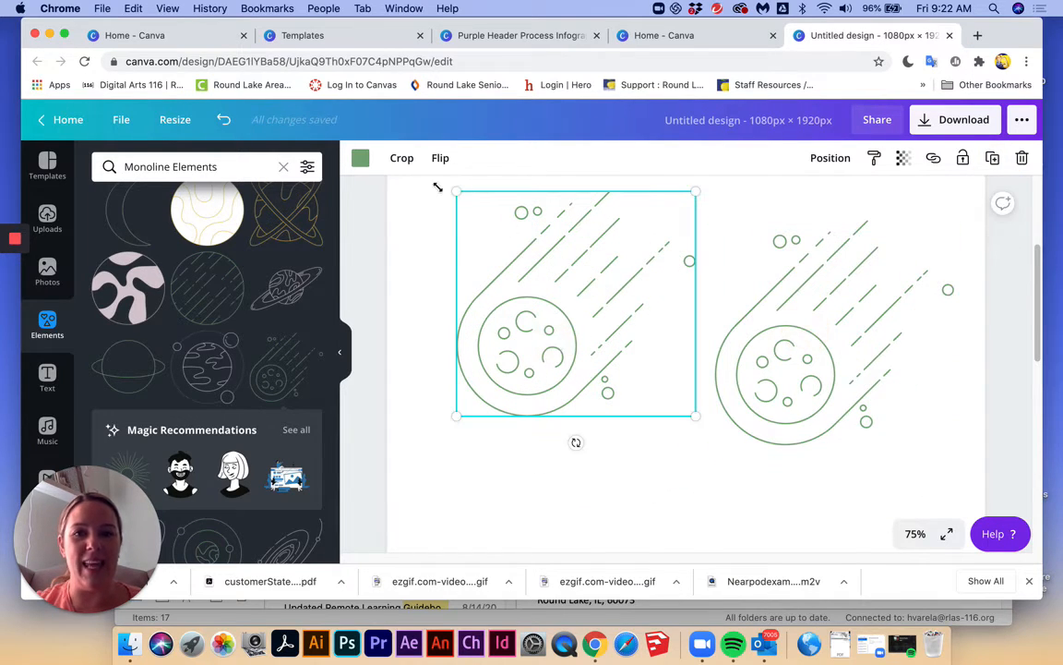
click(403, 162)
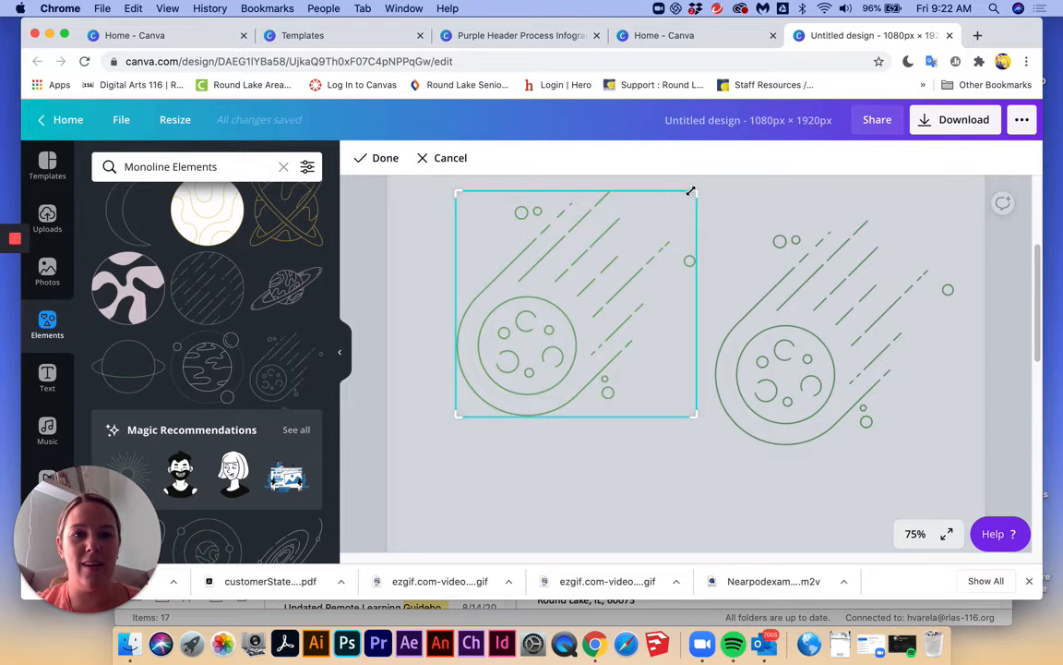
drag(691, 191, 520, 347)
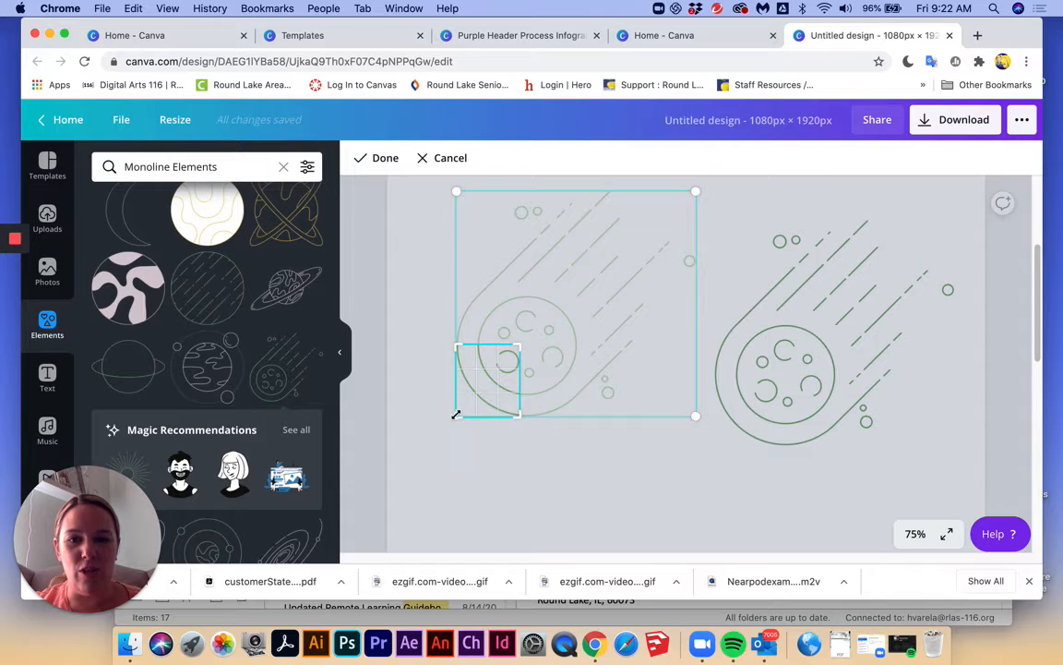
drag(456, 415, 496, 374)
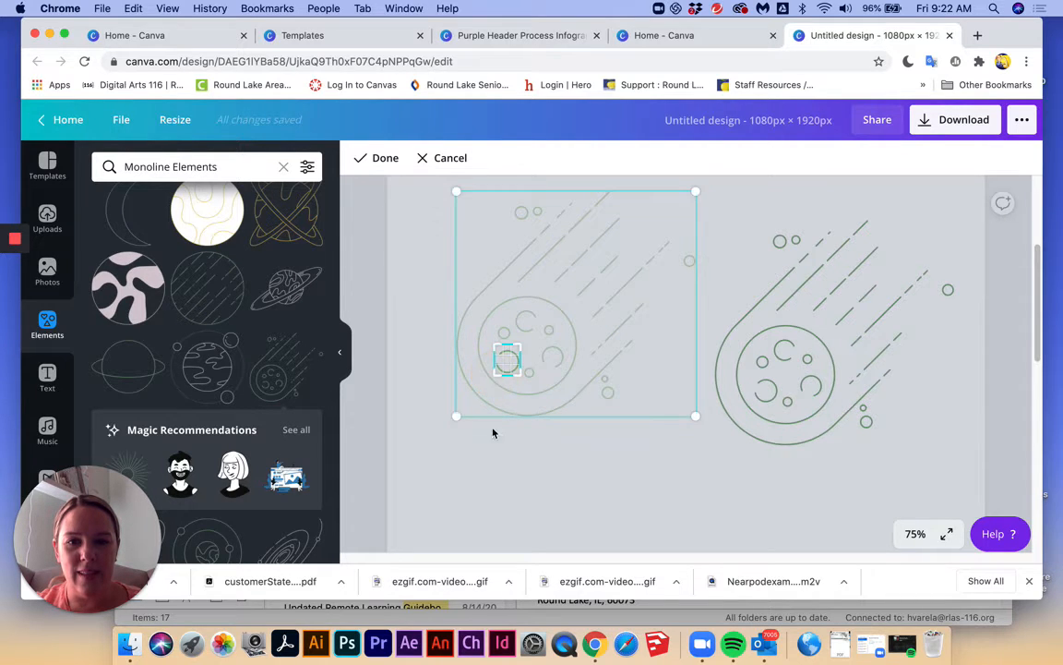
click(517, 446)
click(567, 389)
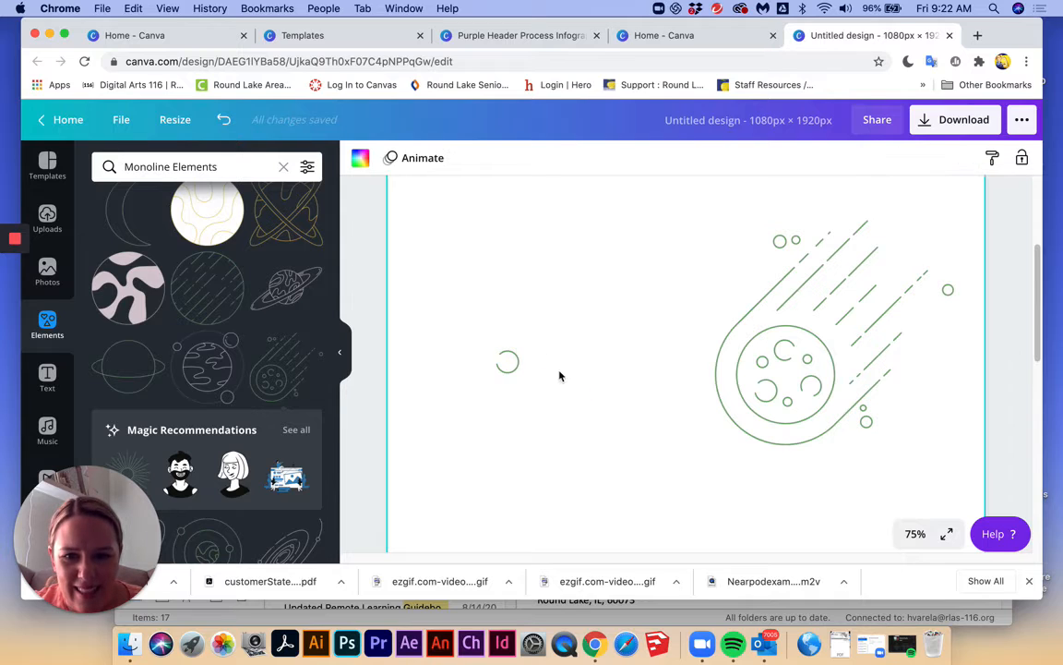
Enlarge the cropped crater ring to several times its size and rotate it counterclockwise.
click(508, 361)
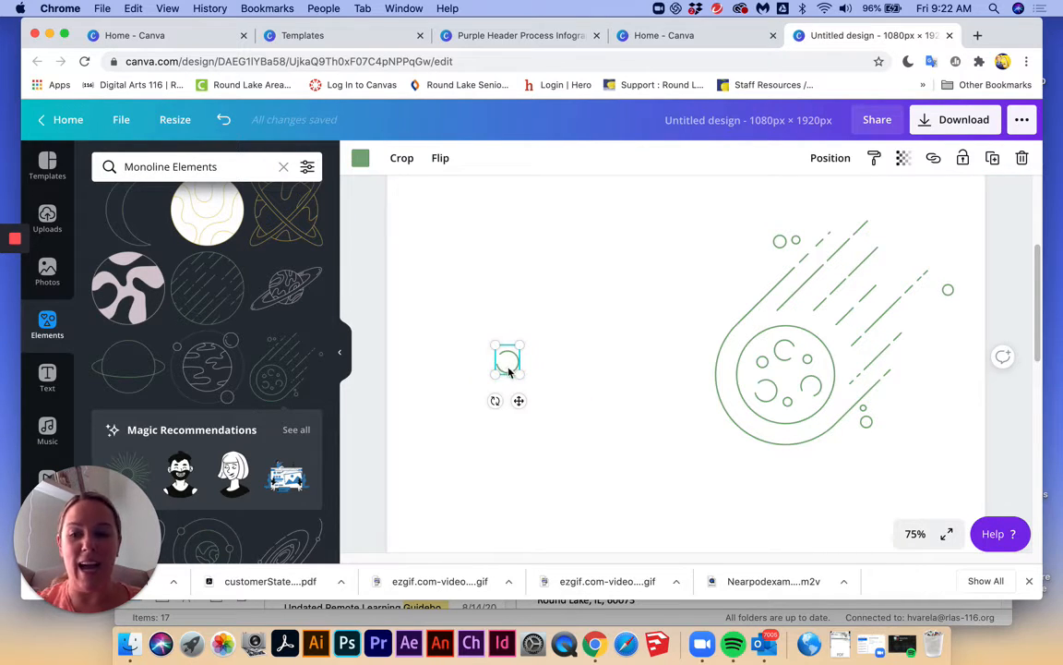
drag(521, 342, 605, 274)
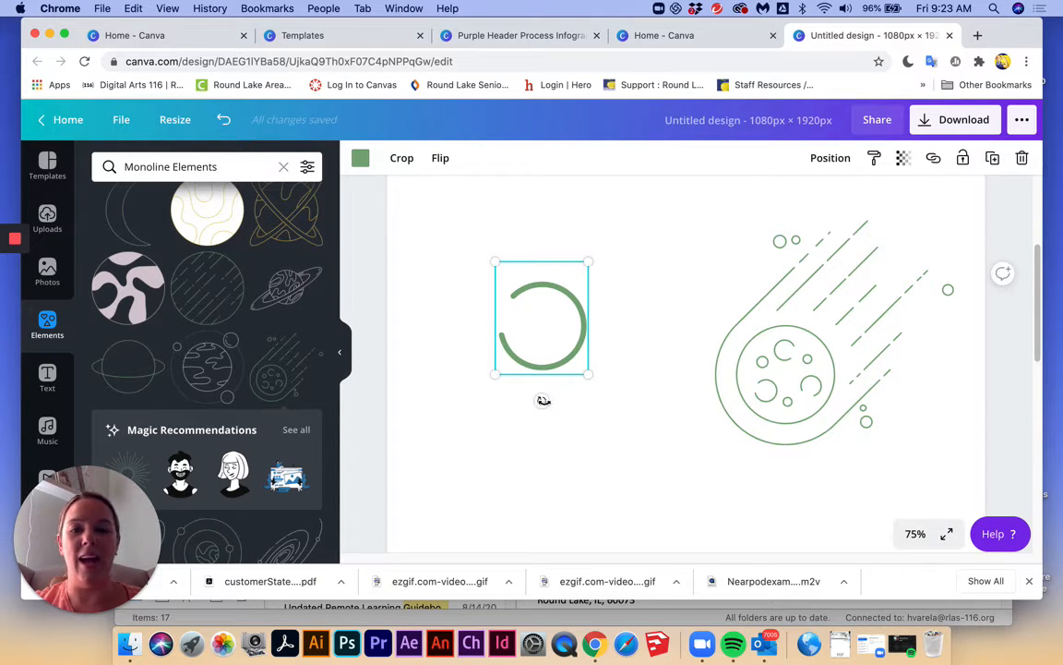
drag(543, 400, 605, 370)
Recolor the enlarged crater ring with the light red default color.
click(360, 158)
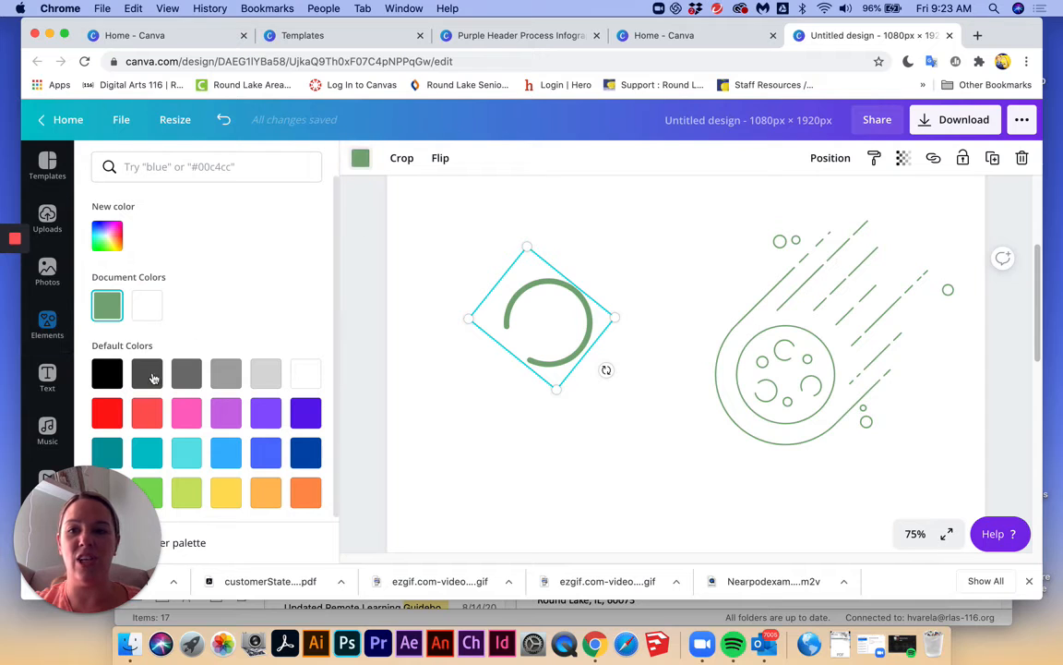
click(147, 412)
click(548, 418)
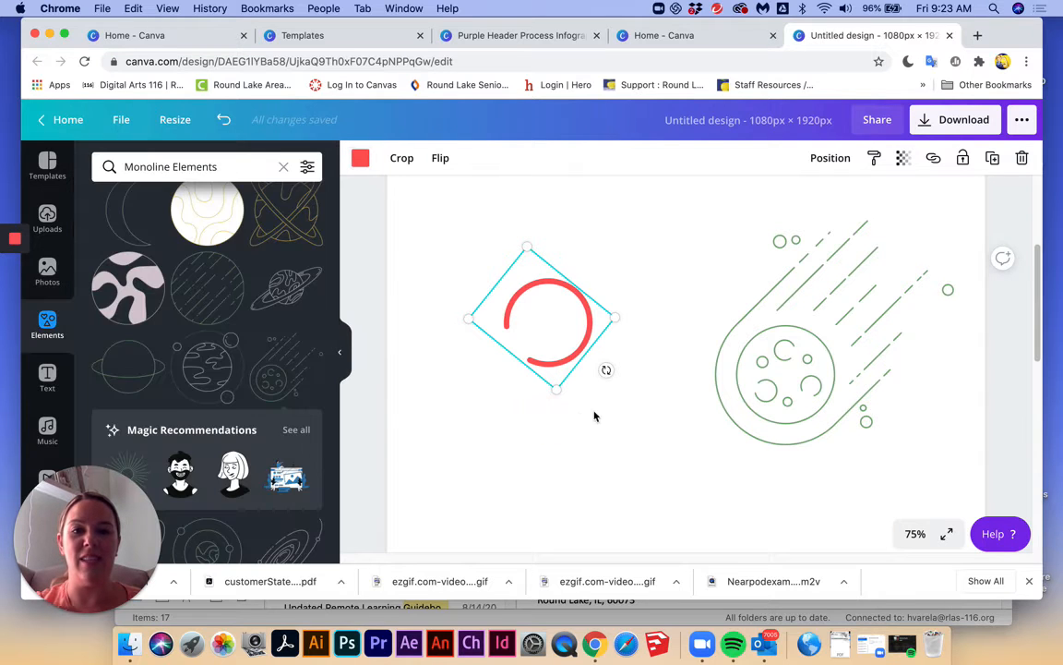
click(621, 410)
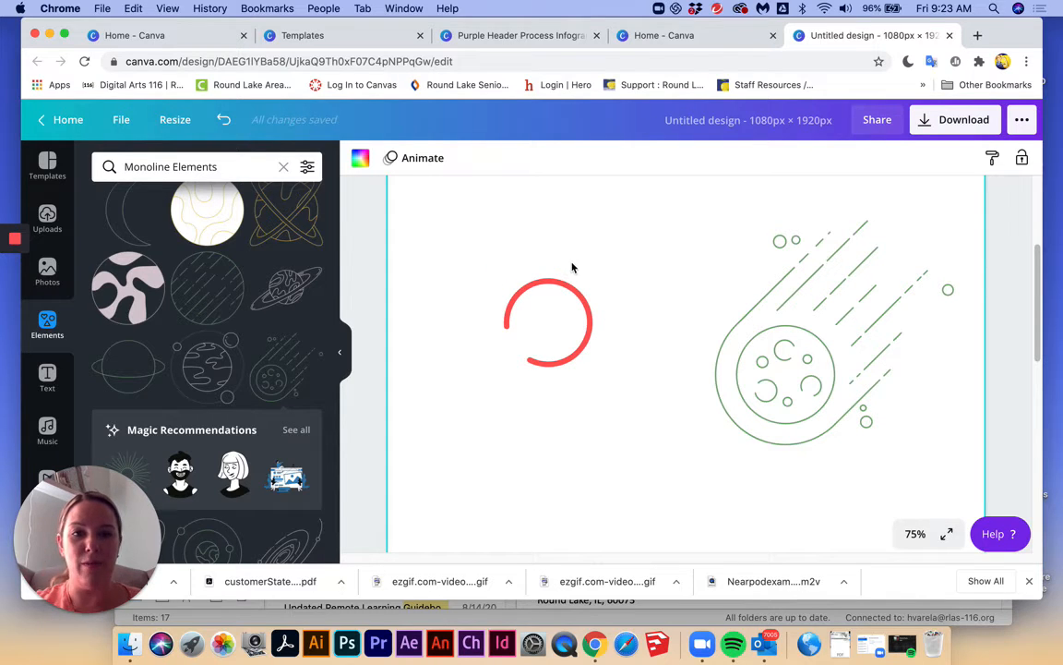
Duplicate the full comet graphic and place the copy directly below the red ring.
click(745, 369)
click(992, 158)
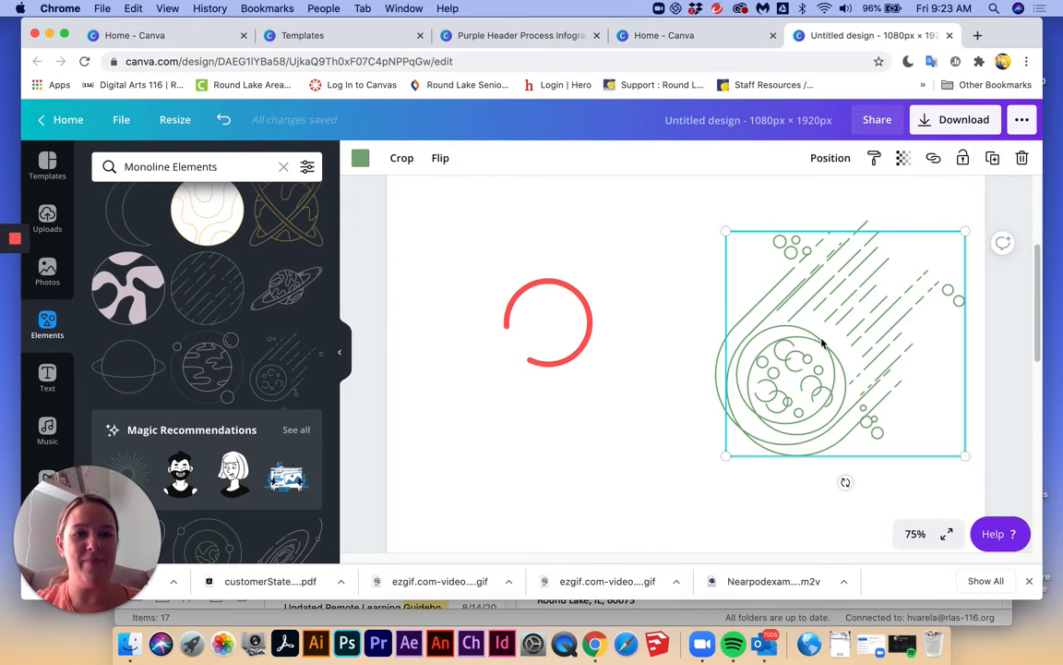
drag(823, 344, 541, 462)
scroll(580, 423, down, 2)
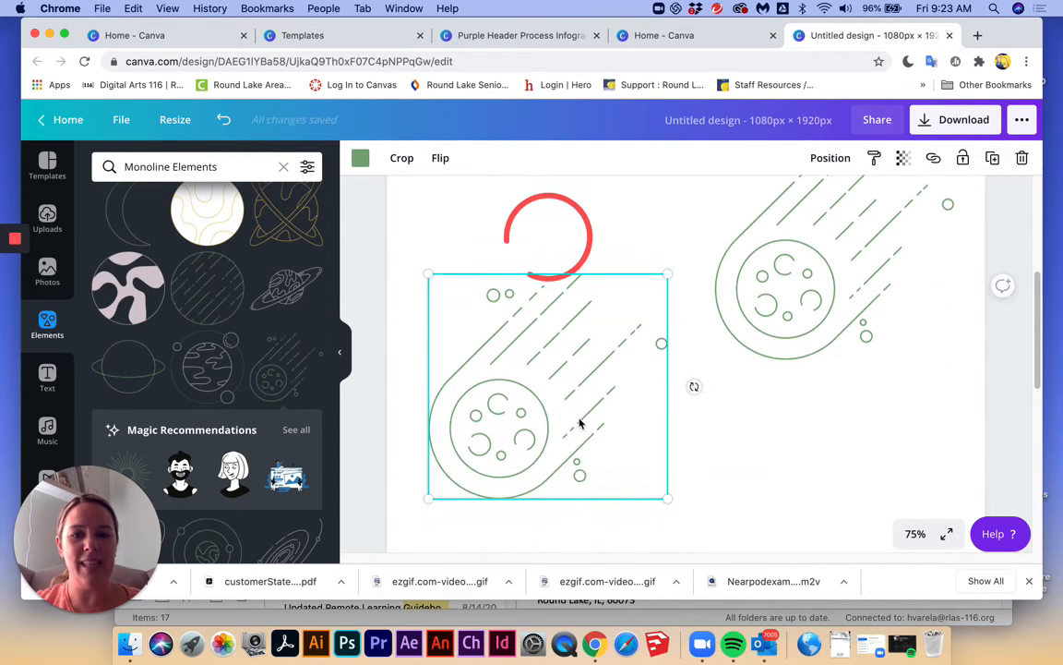
Move the comet copy slightly lower and crop it to the pair of small circles near its upper-left corner.
drag(552, 340, 559, 370)
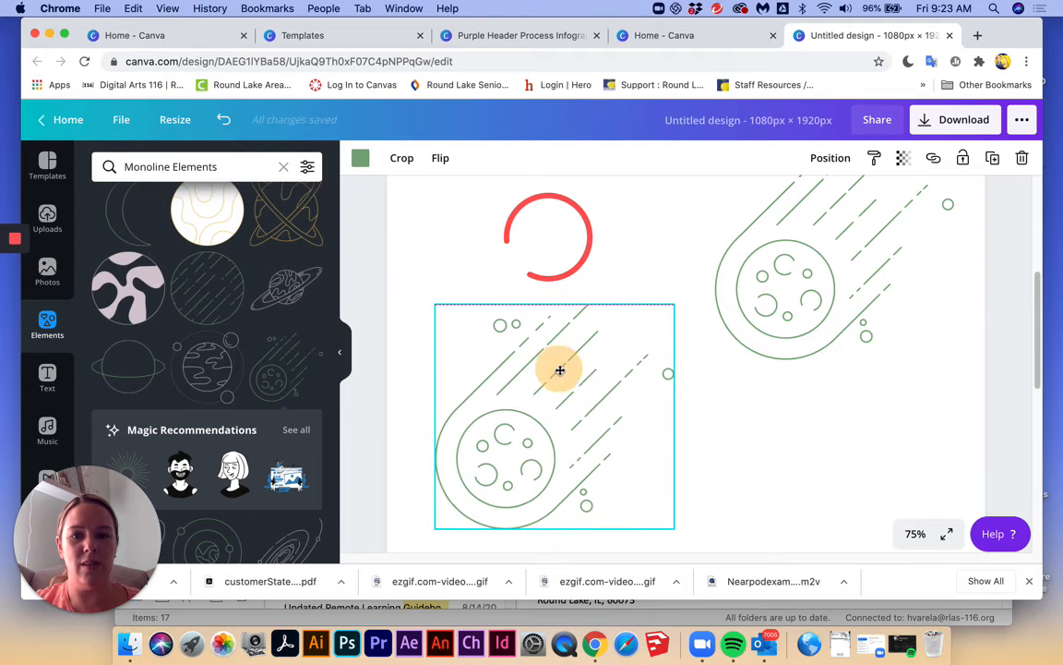
click(402, 158)
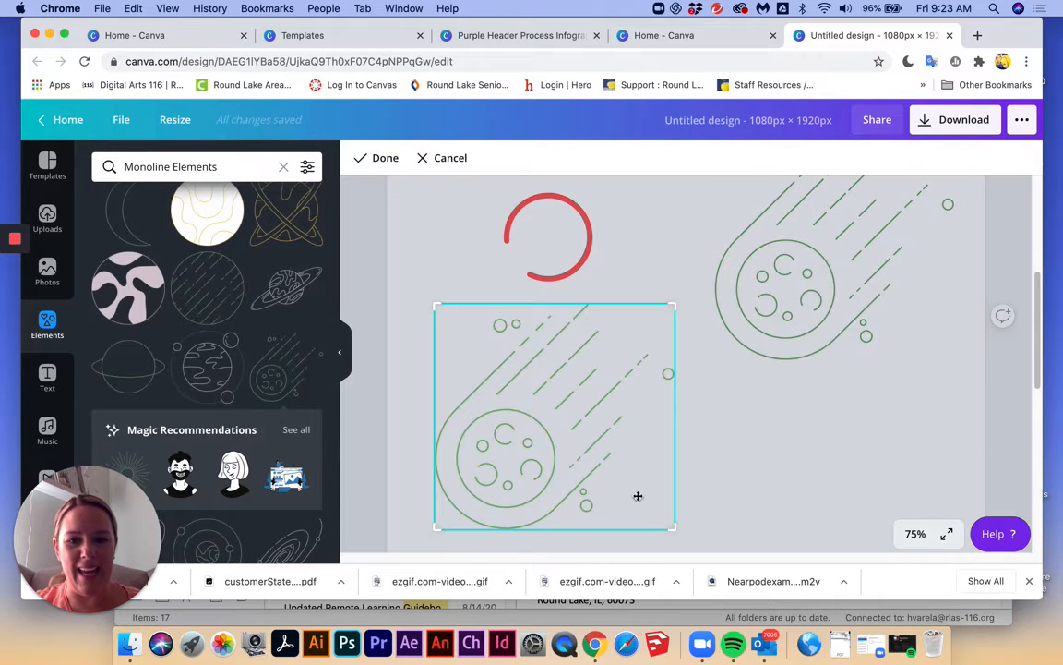
drag(672, 529, 521, 334)
drag(437, 304, 488, 317)
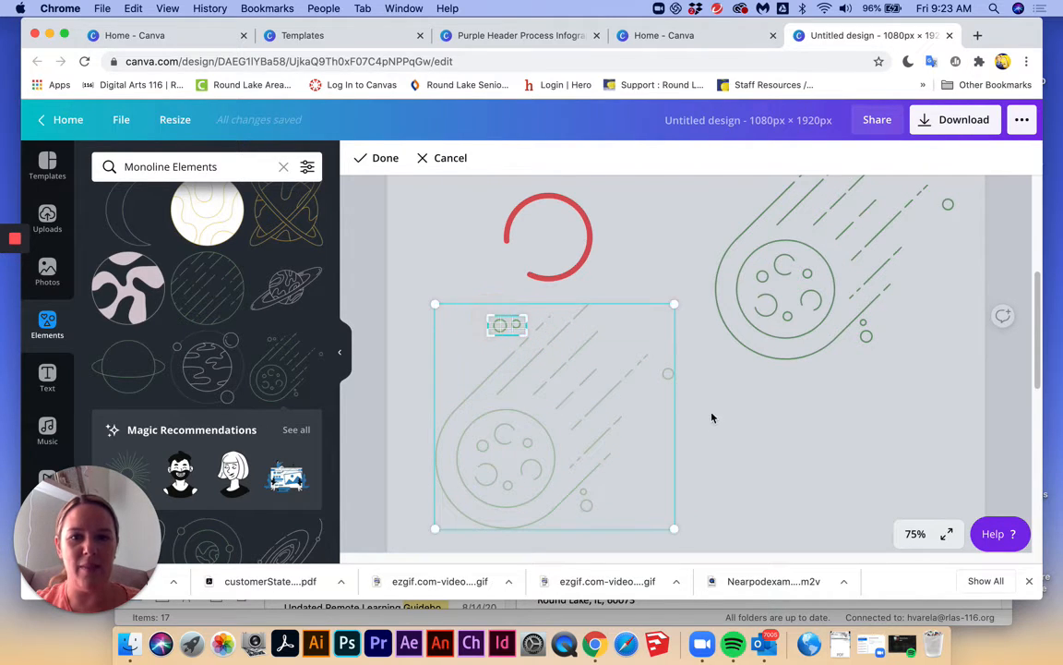
click(707, 417)
Duplicate the full comet graphic and place the copy to its lower left, below the red ring.
click(766, 338)
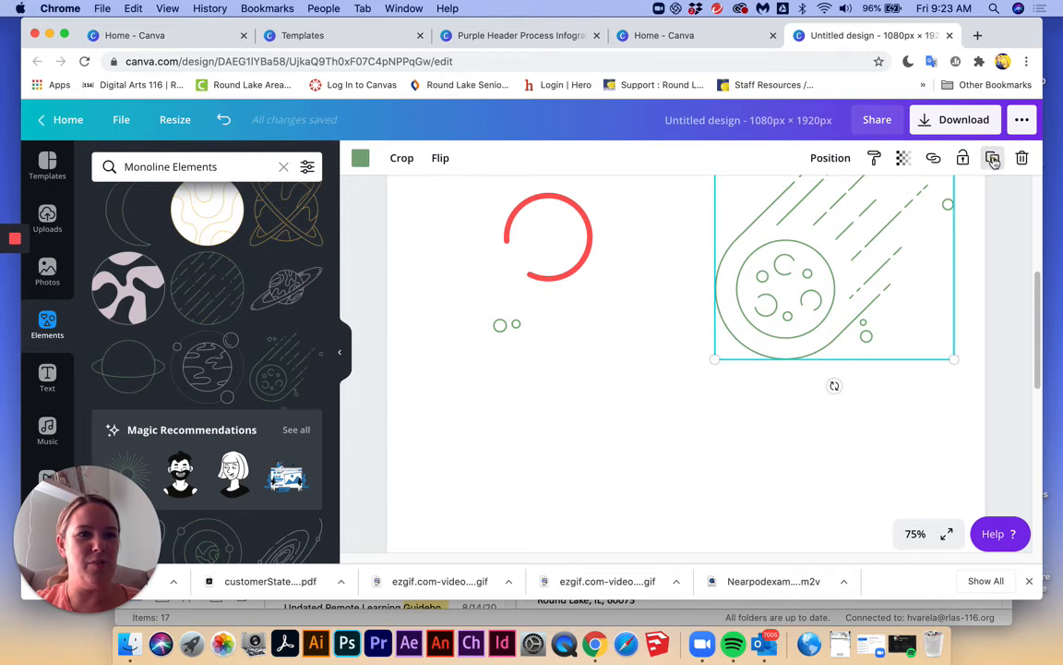
key(super+d)
drag(837, 289, 640, 446)
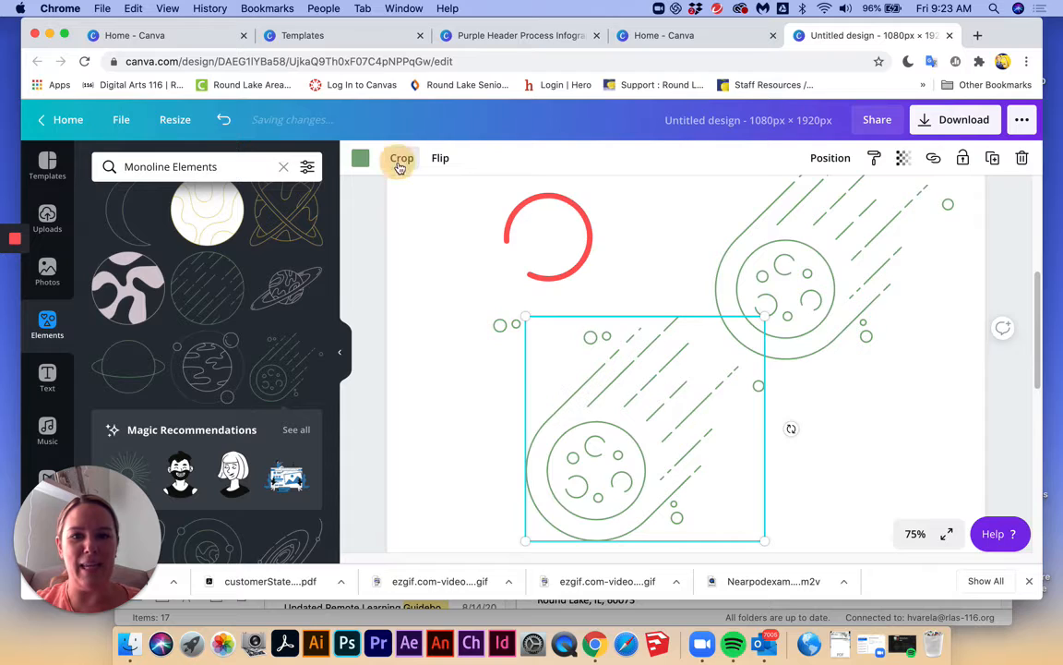
Crop the new comet copy to a short dashed trail segment and move it below the two small green circles.
click(400, 158)
drag(763, 540, 746, 388)
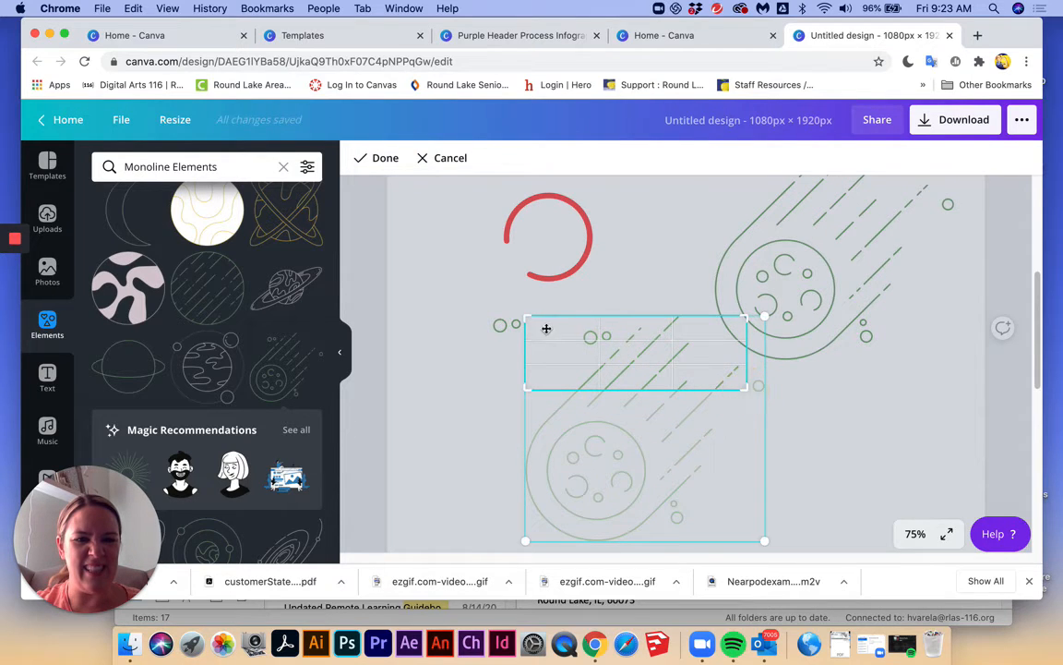
drag(527, 320, 712, 364)
click(801, 444)
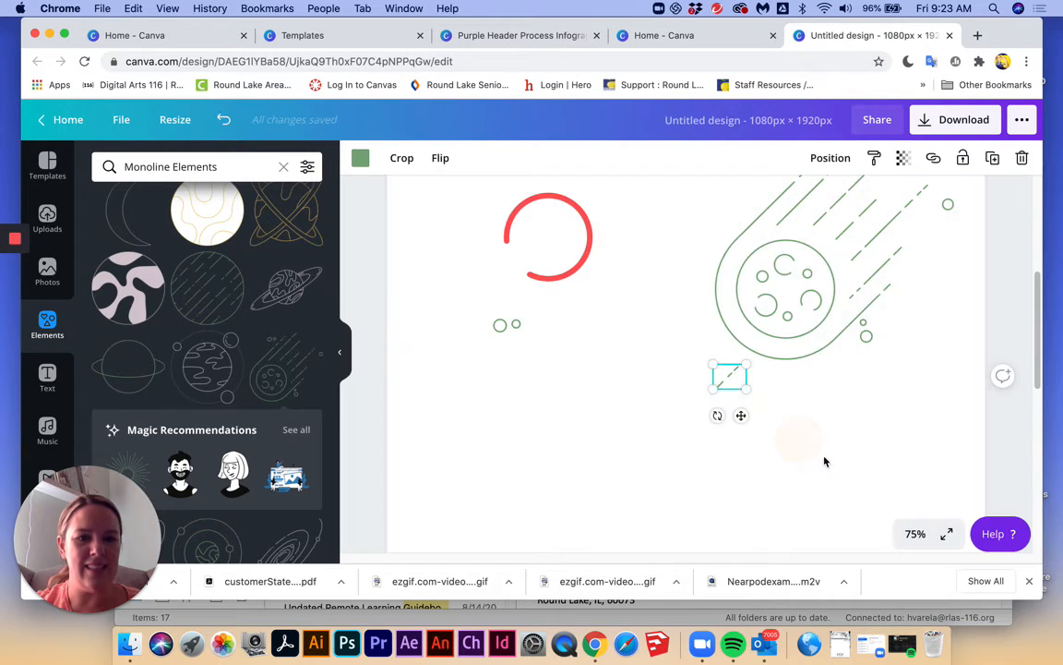
click(549, 423)
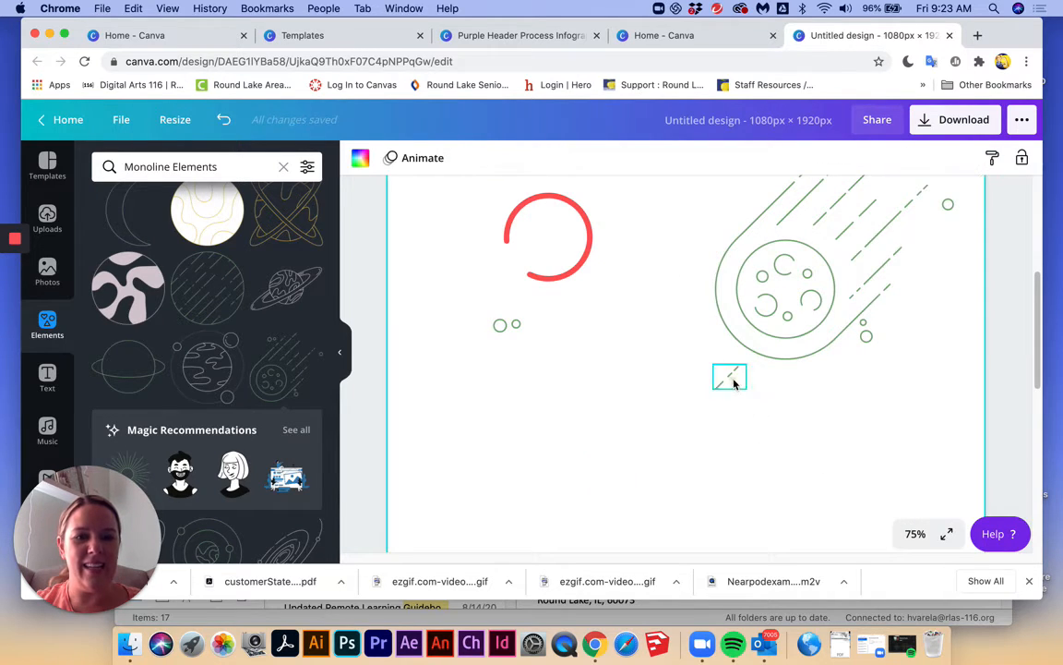
drag(728, 375, 488, 376)
Duplicate the full comet graphic once more and place the copy to its lower left, beside the dashed segment.
click(816, 328)
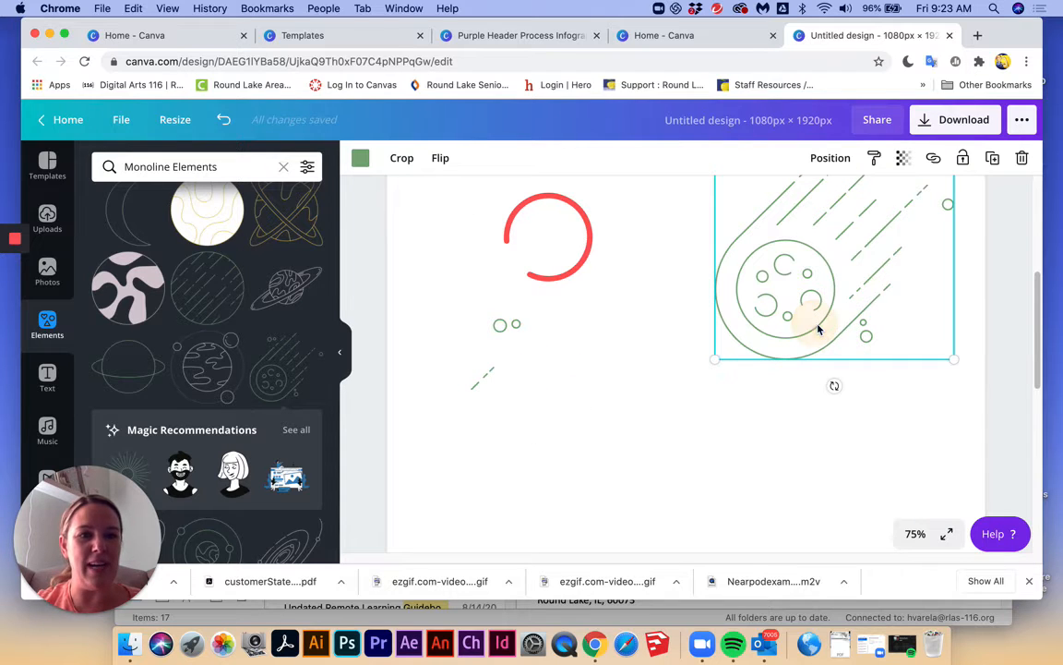
click(993, 157)
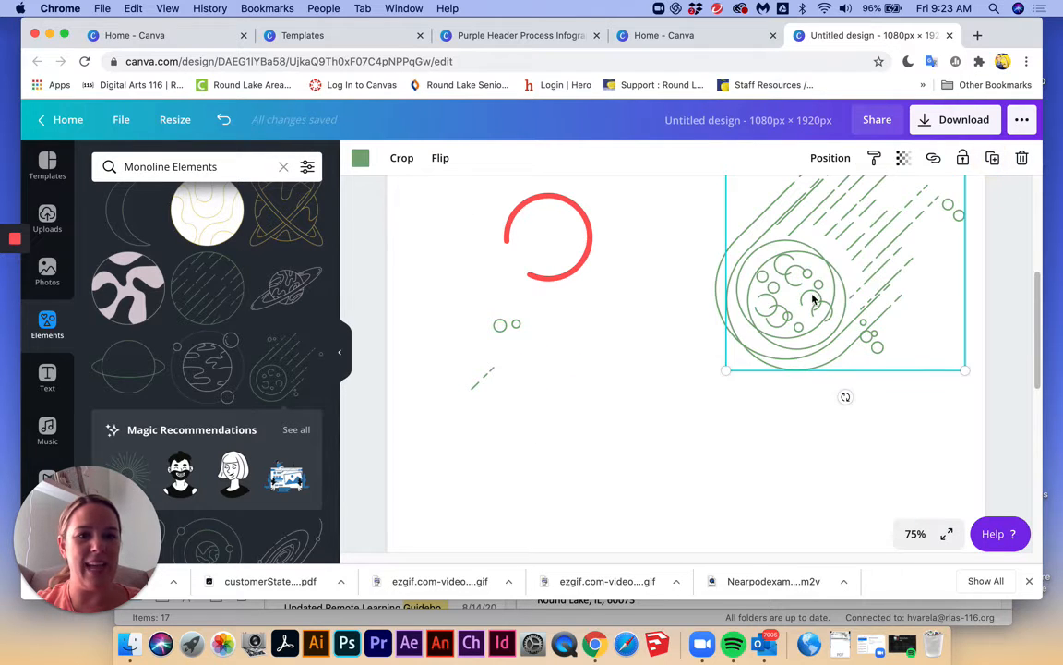
drag(812, 301, 657, 434)
Crop this comet copy to a short curved line segment and place it beside the dashed segment.
click(403, 158)
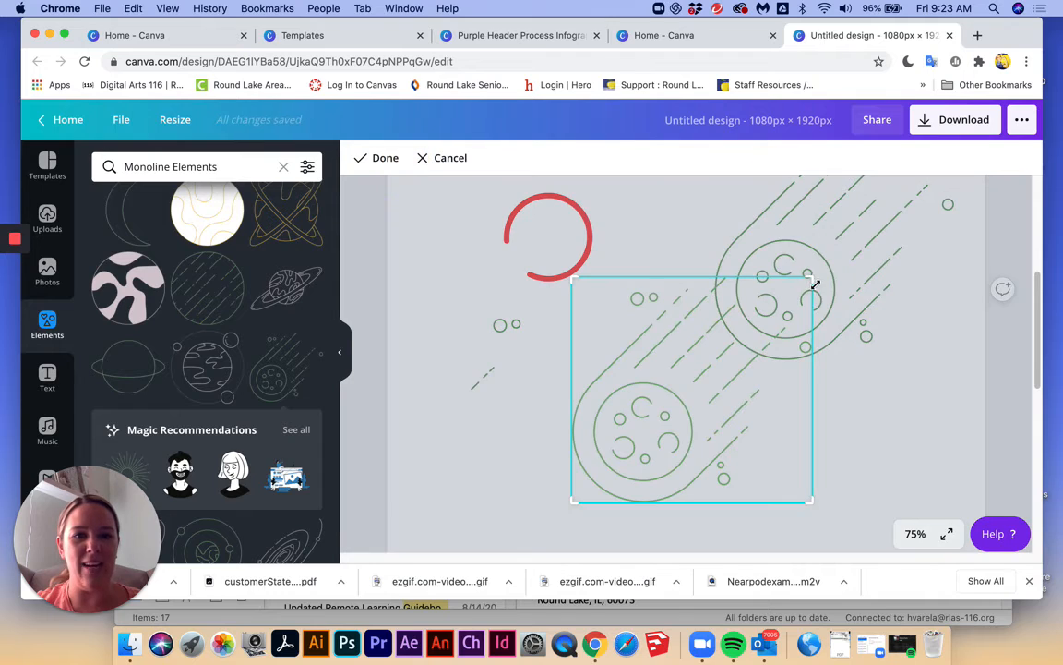
drag(809, 277, 552, 371)
click(461, 447)
click(582, 440)
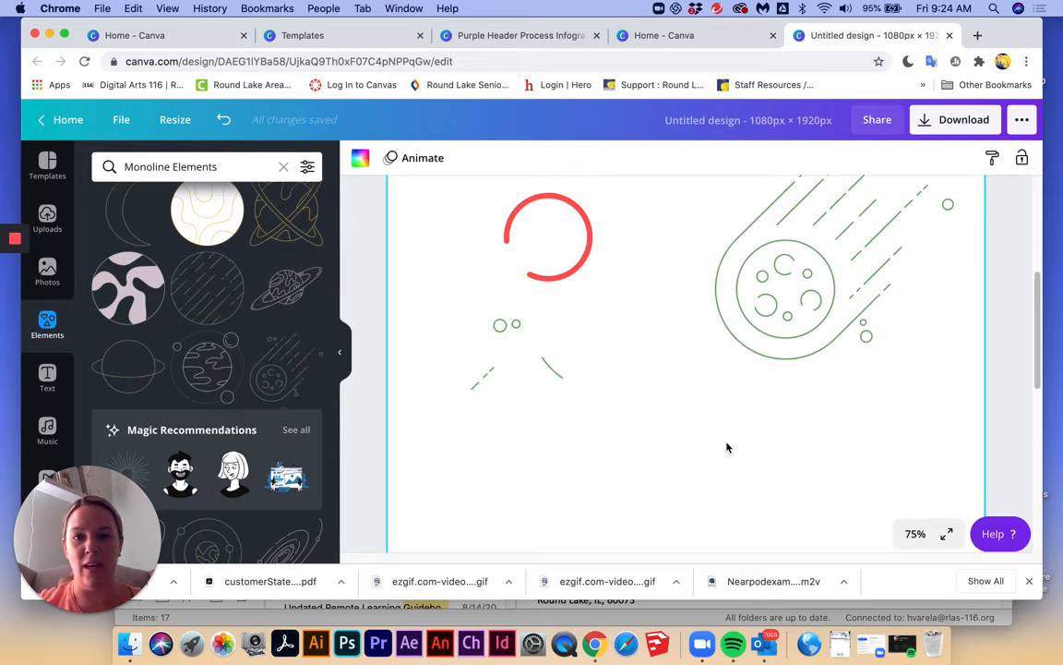
click(511, 331)
click(558, 377)
click(486, 384)
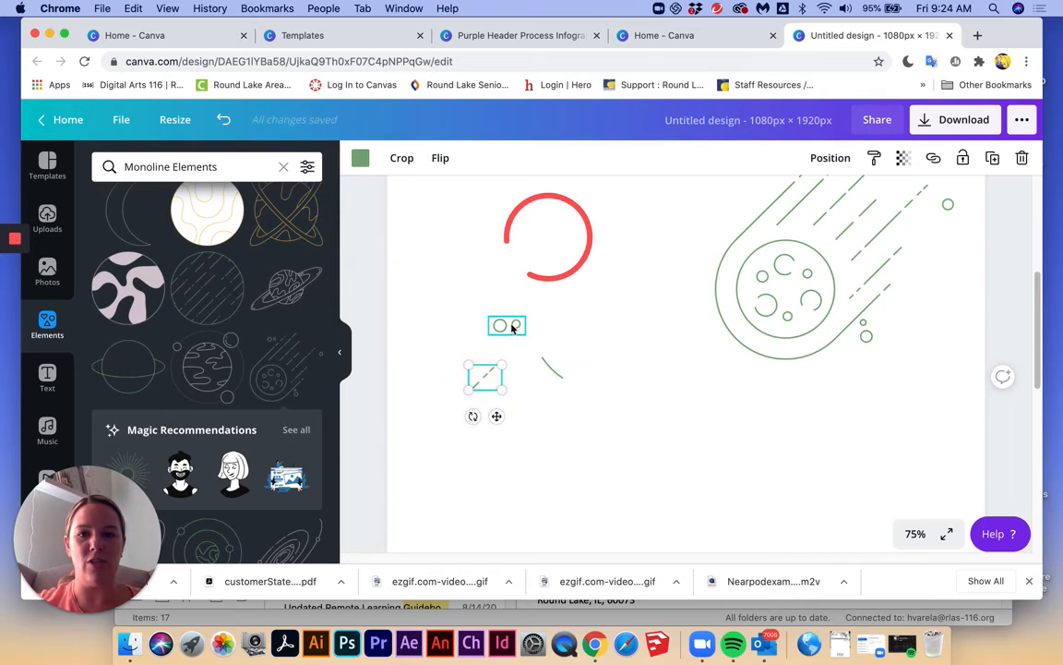
click(511, 326)
click(553, 371)
click(484, 381)
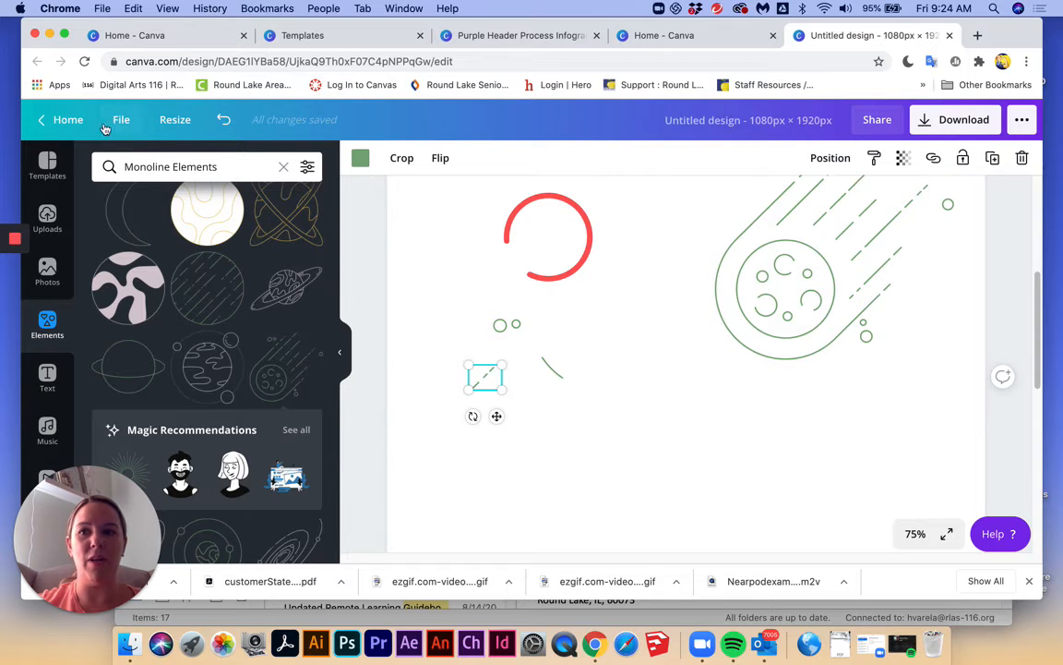
Leave the design, look at the recent designs, and open the Infographic template category.
click(63, 120)
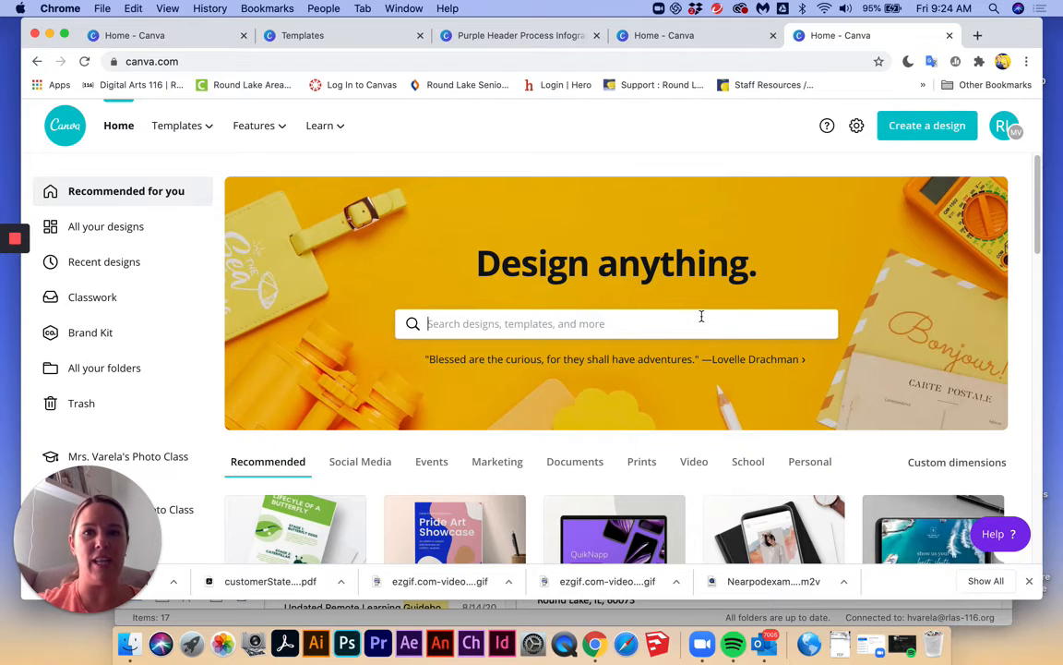
click(114, 265)
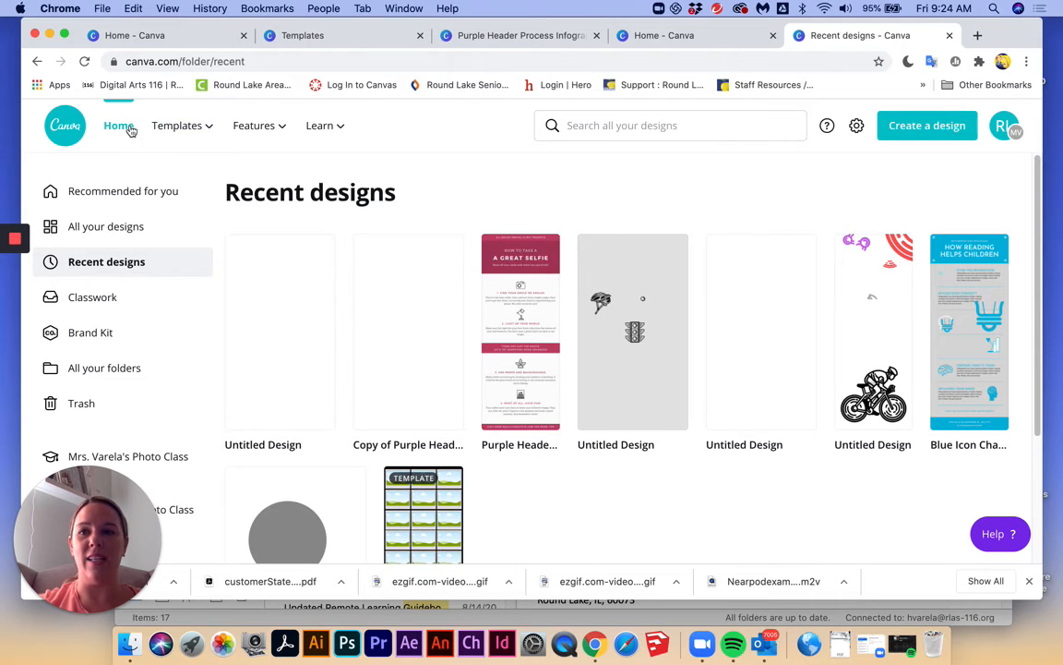
mouse_move(187, 126)
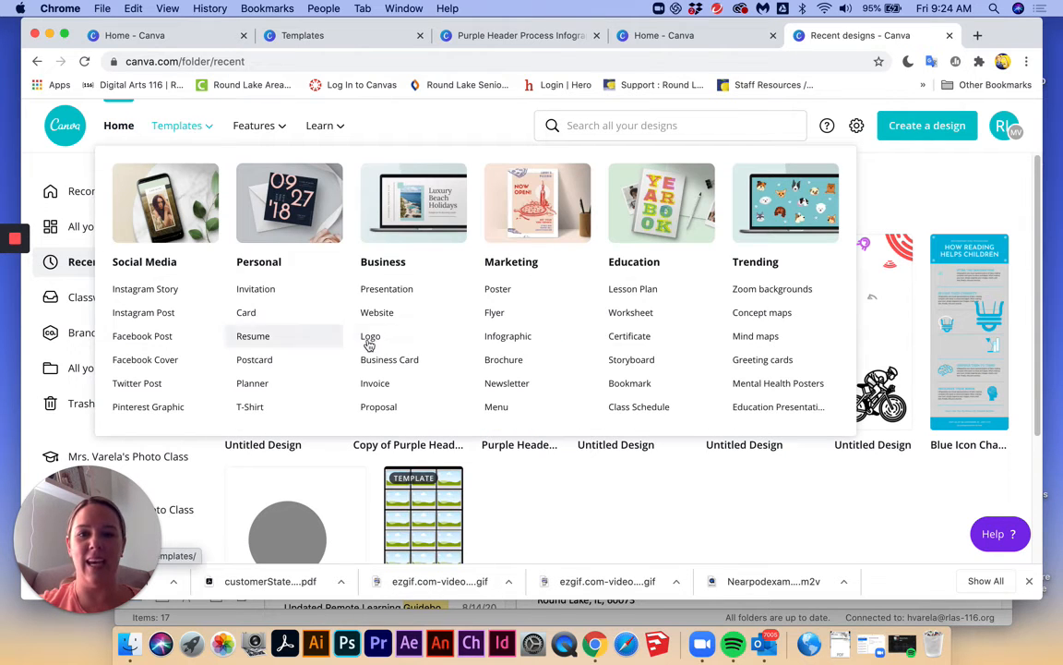
click(508, 337)
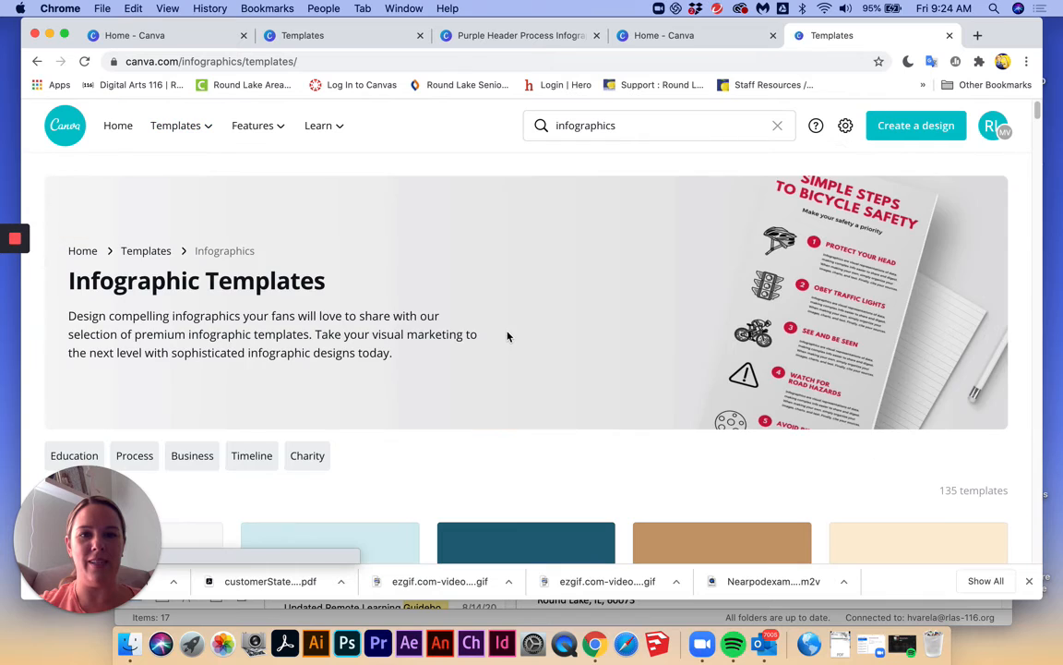
Find the Red Gray Steps to Bicycle Safety Infographic template and create a new design from it.
scroll(542, 360, down, 3)
scroll(616, 407, down, 10)
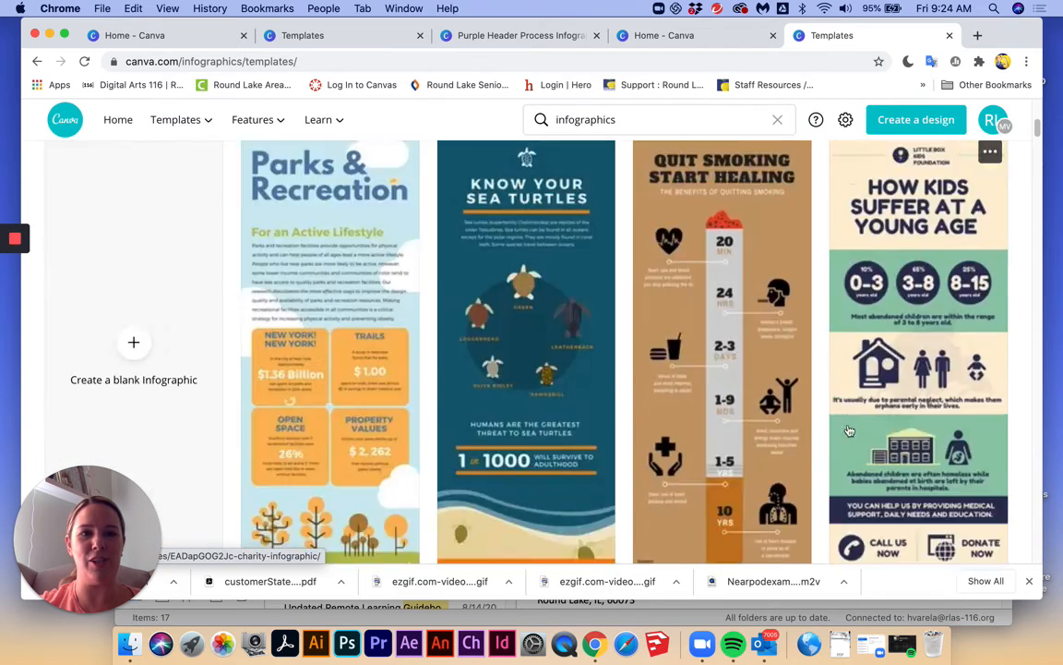
scroll(778, 440, down, 2)
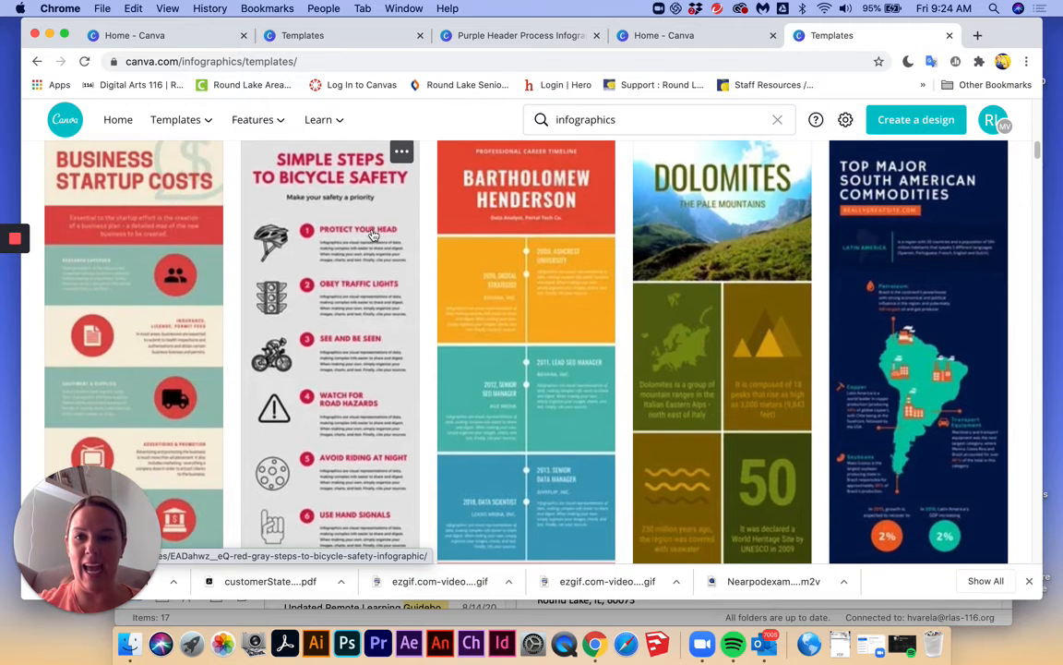
scroll(369, 231, down, 1)
click(359, 290)
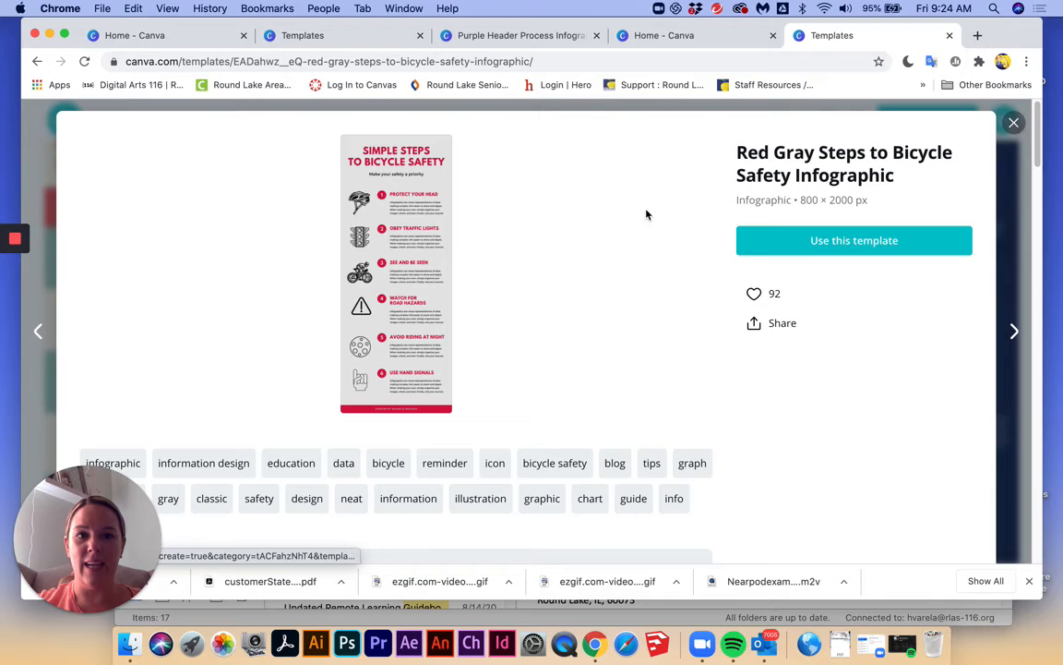
click(849, 242)
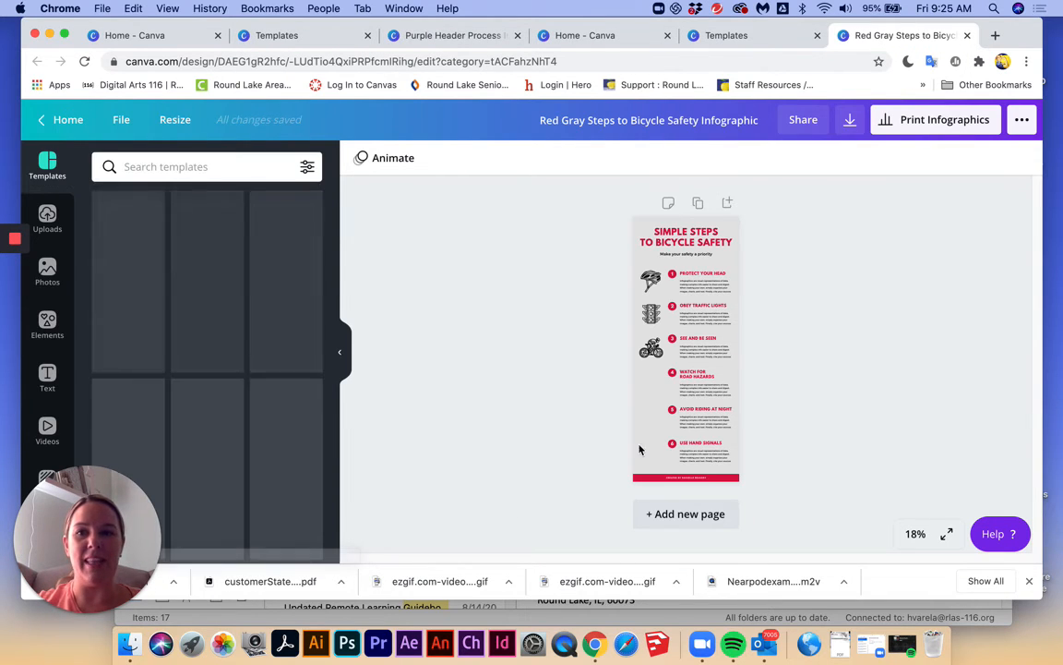
Make a resized copy of the bicycle safety infographic at 1080 × 1920 px.
click(172, 120)
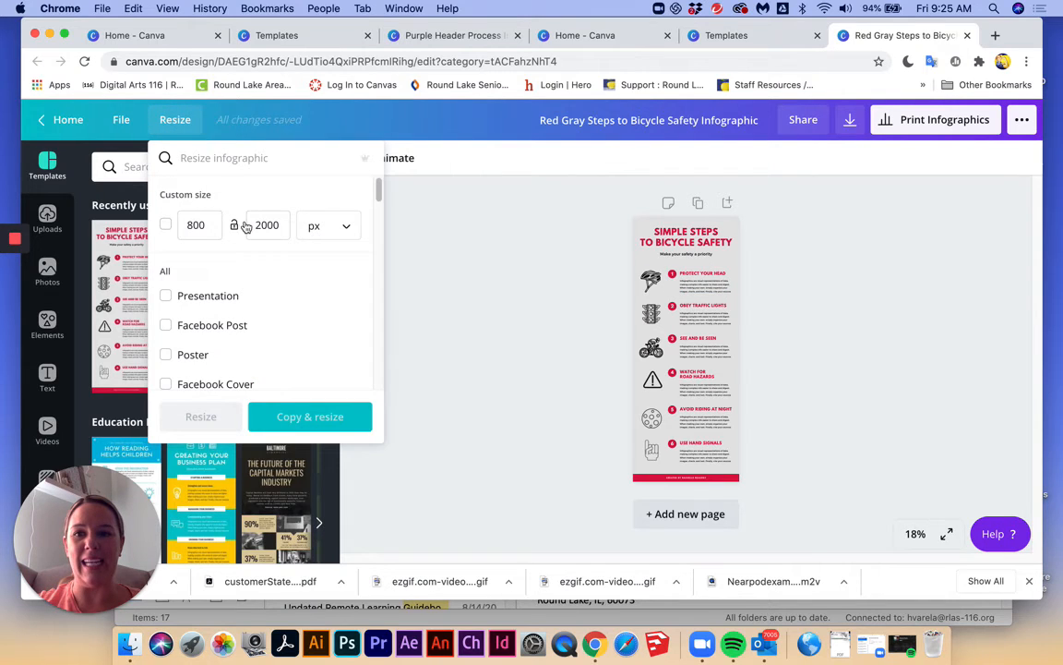
double_click(189, 218)
text(1080)
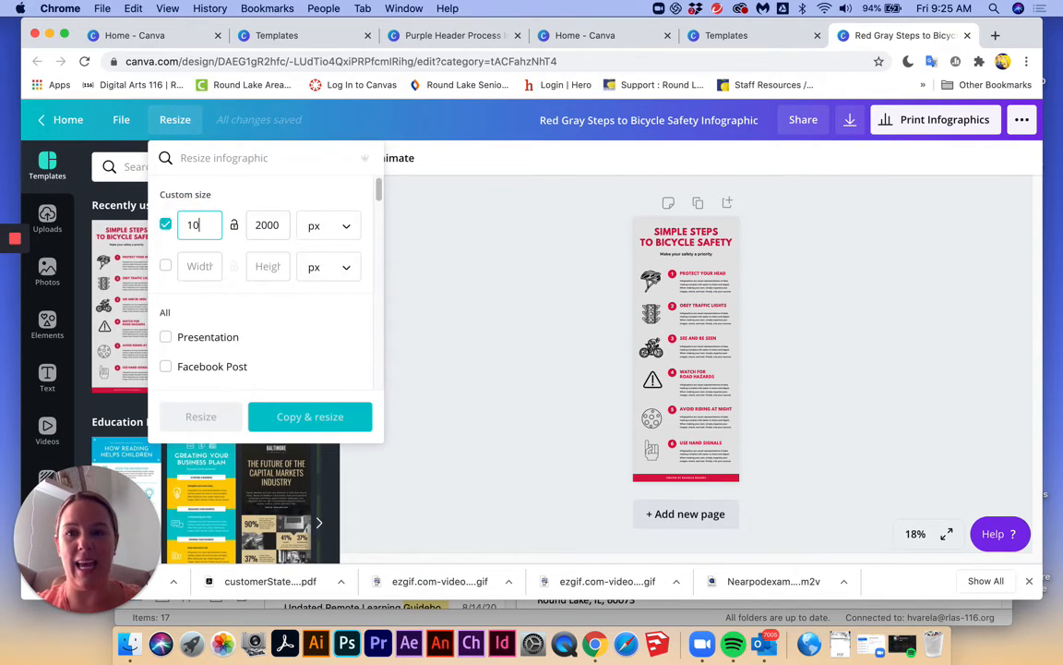
double_click(279, 229)
text(1920)
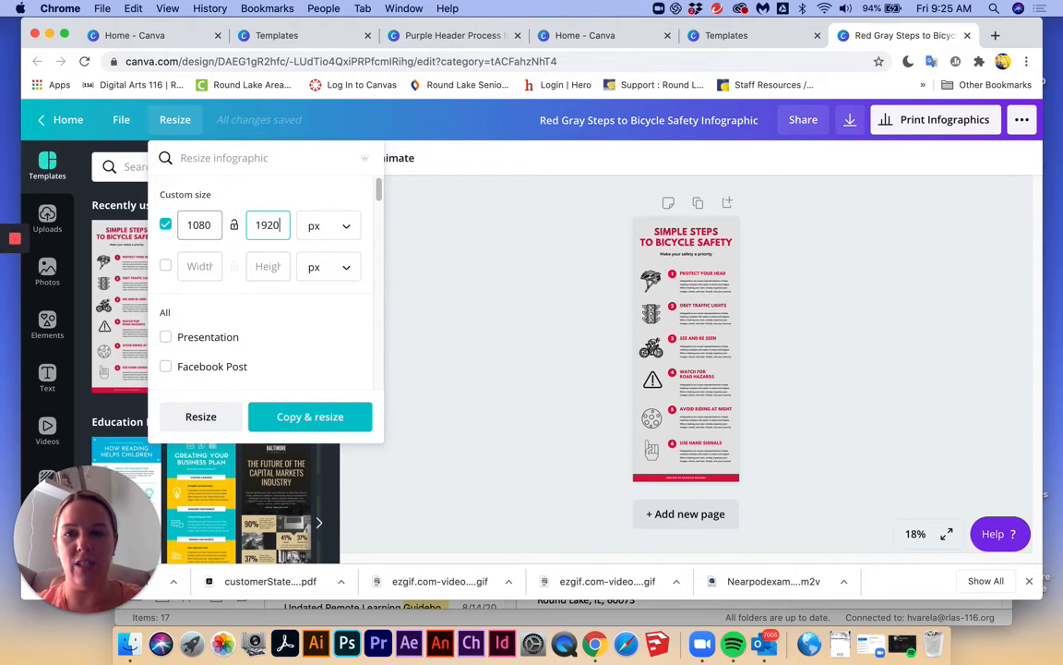
click(311, 417)
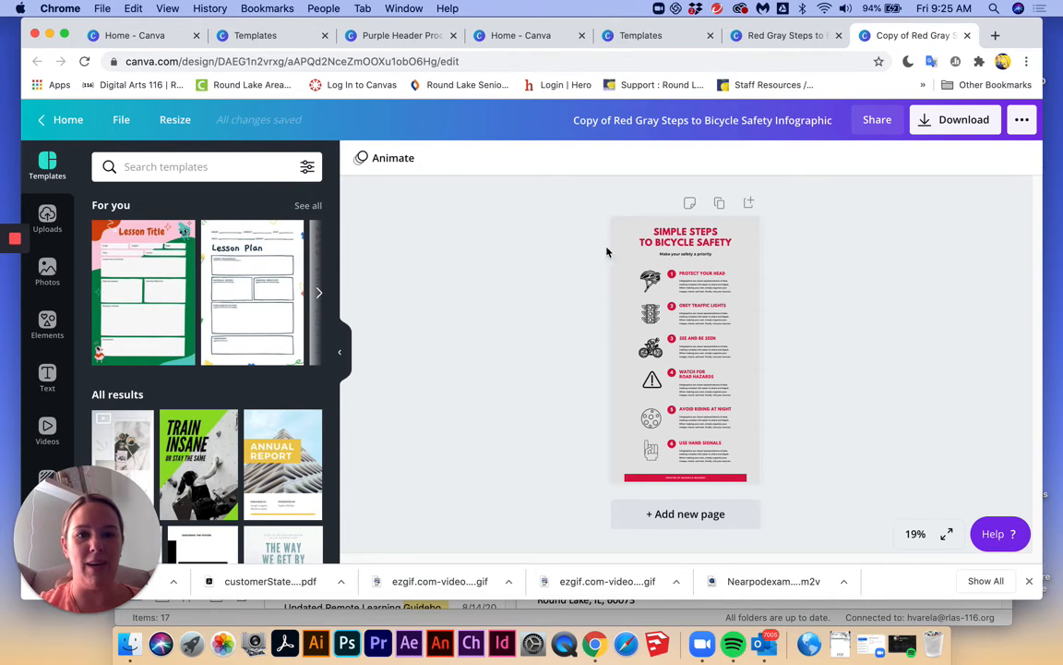
Delete the title, footer and every numbered row of the infographic copy except the Obey Traffic Lights row.
drag(544, 227, 834, 261)
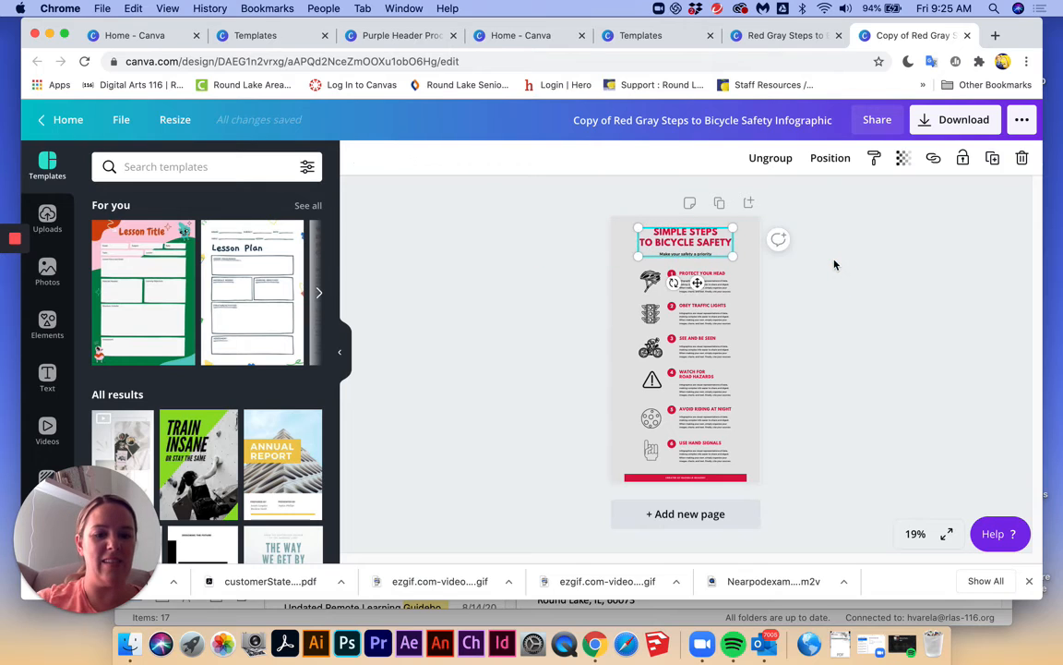
key(Delete)
drag(587, 342, 776, 486)
key(Delete)
drag(587, 249, 755, 290)
key(Delete)
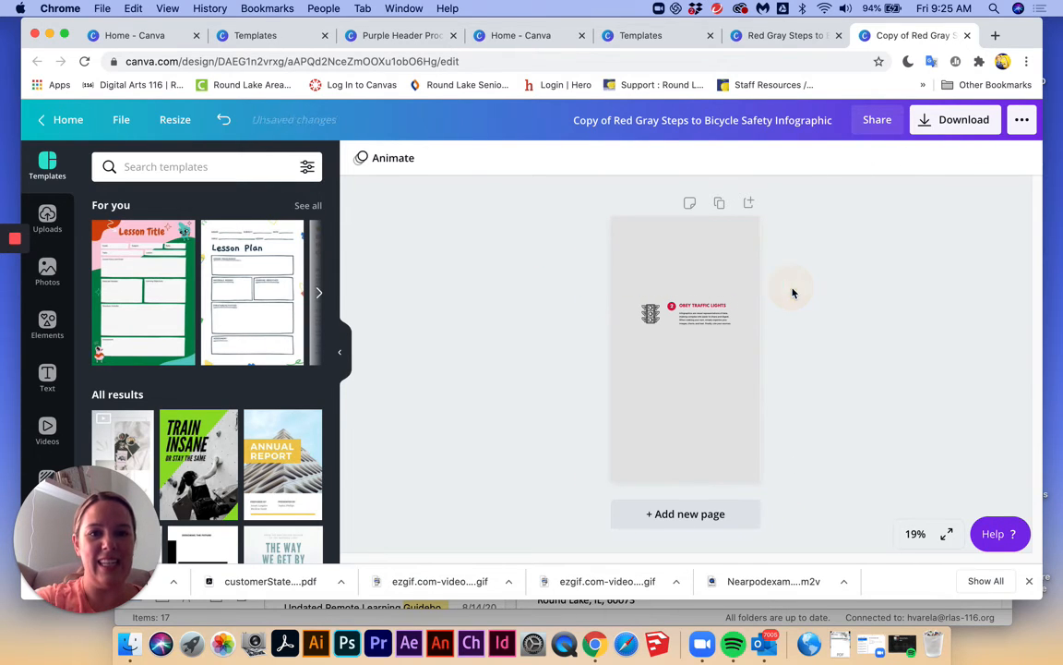
Remove the gray page background and delete the Obey Traffic Lights text group, keeping the traffic light icon.
click(746, 258)
drag(662, 264, 736, 351)
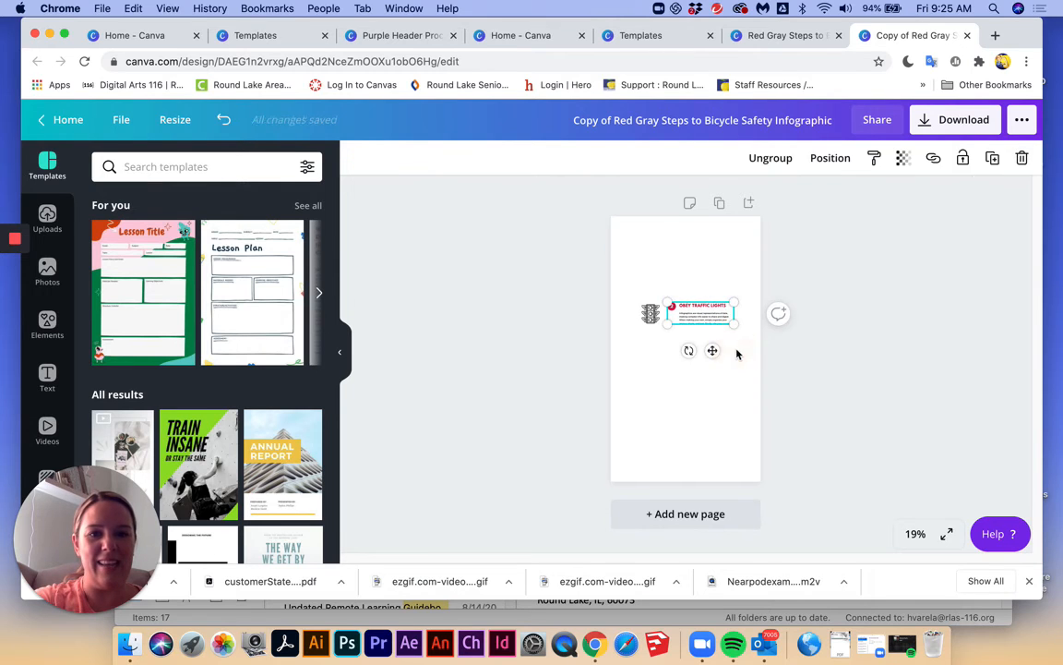
key(Delete)
Enlarge the traffic light icon to about two-thirds of the page width and center it horizontally on the page.
click(650, 313)
drag(661, 325, 726, 420)
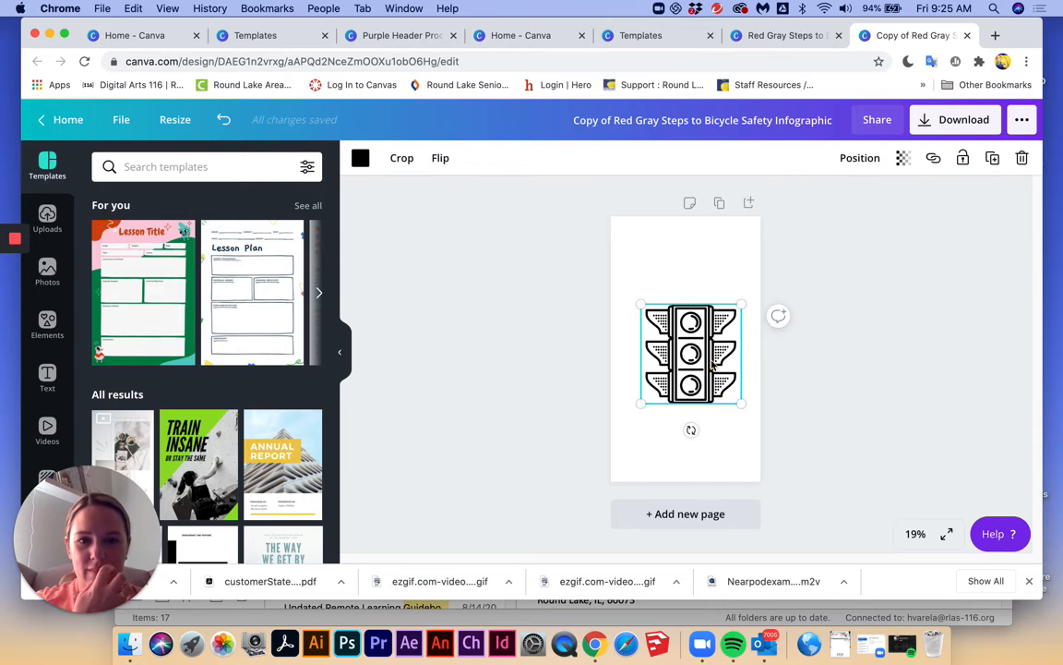
drag(709, 362, 703, 339)
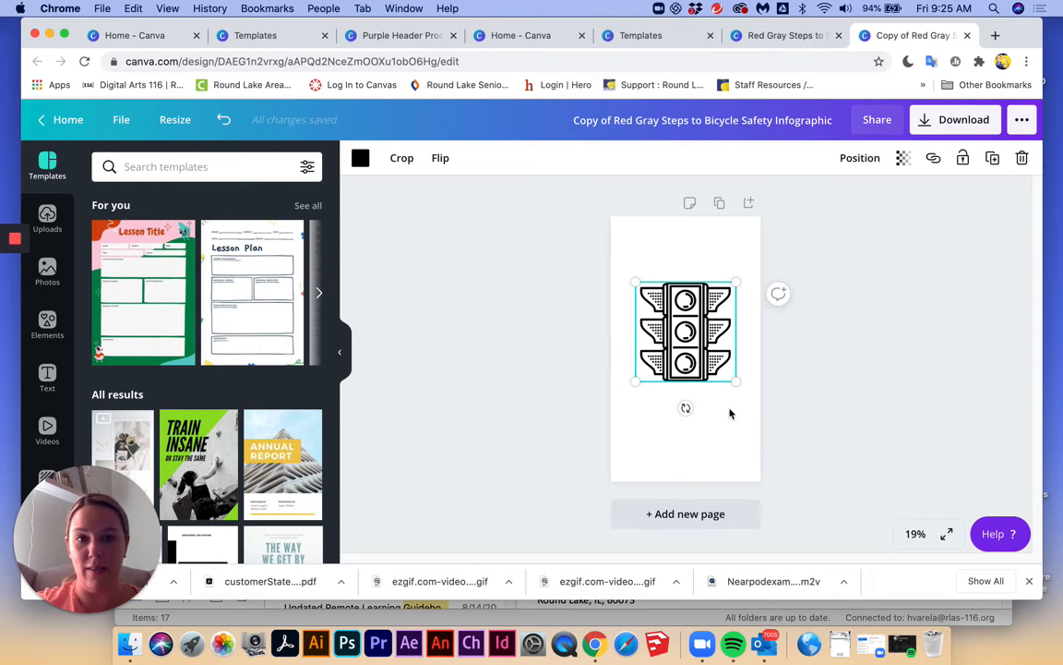
Duplicate the traffic light twice and spread the three out: one partly off the right page edge, one above, one at lower left.
click(993, 159)
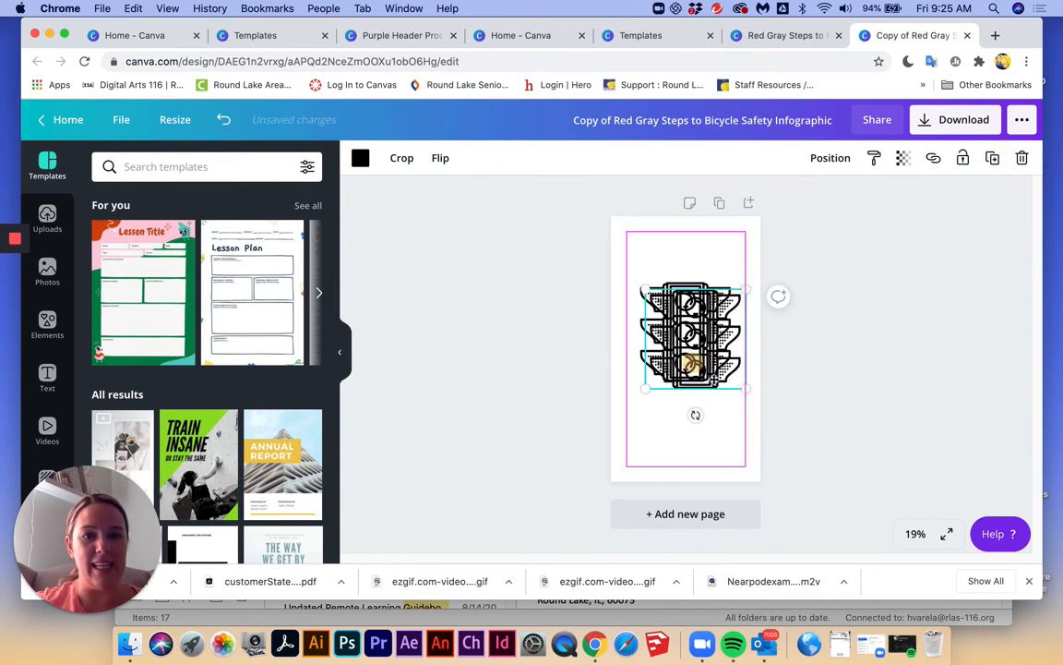
drag(685, 319, 672, 287)
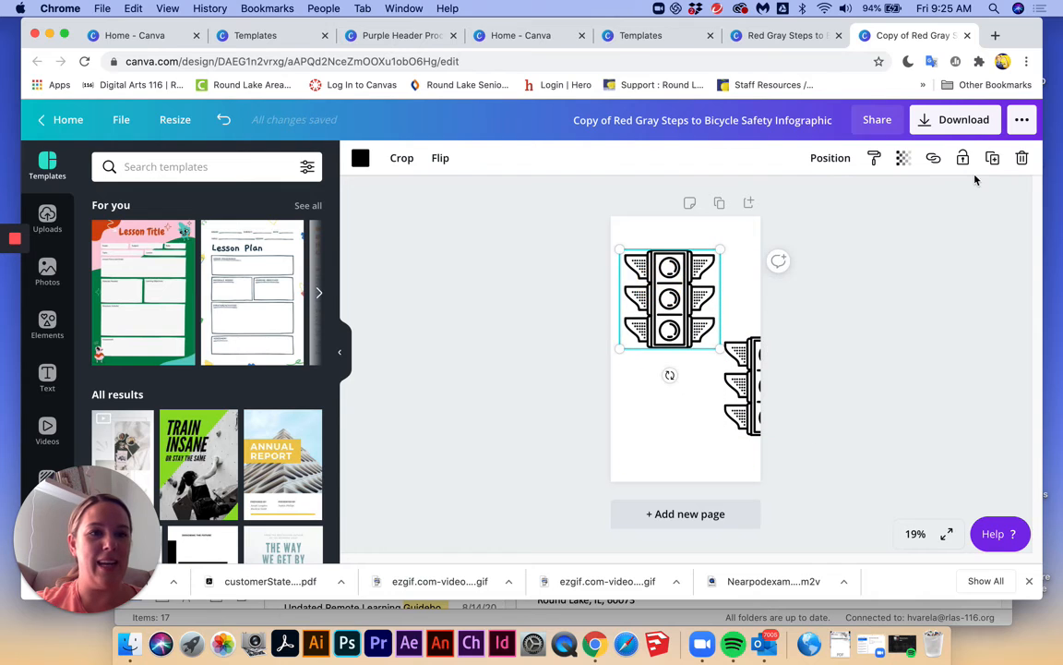
drag(682, 343, 658, 405)
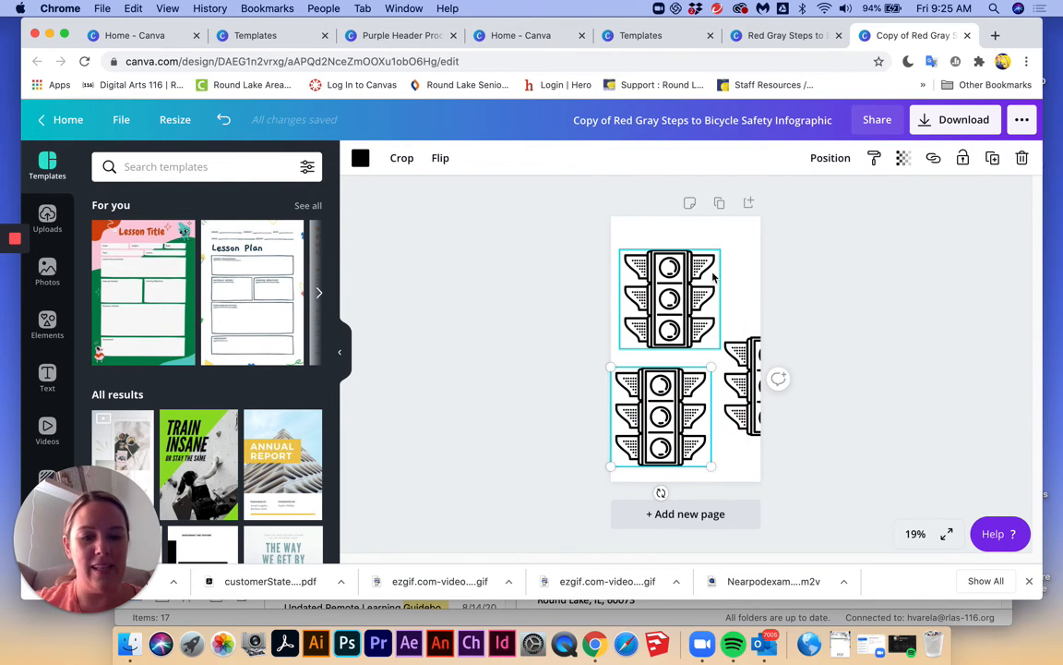
scroll(713, 277, up, 5)
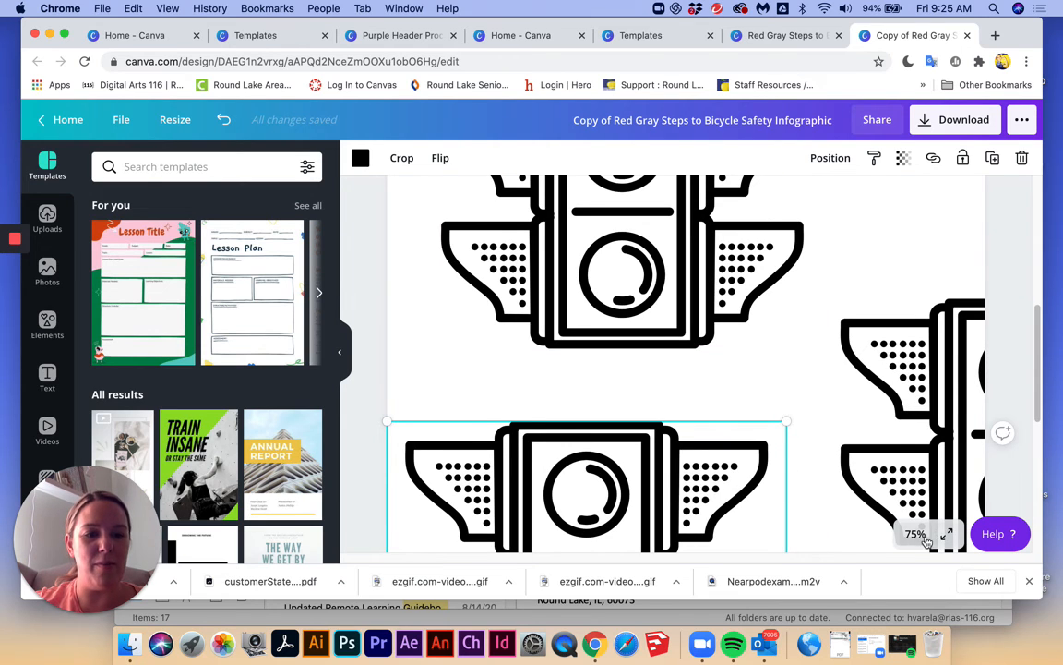
Crop the uppermost traffic light copy down to only its middle visor on the left side.
scroll(690, 369, up, 5)
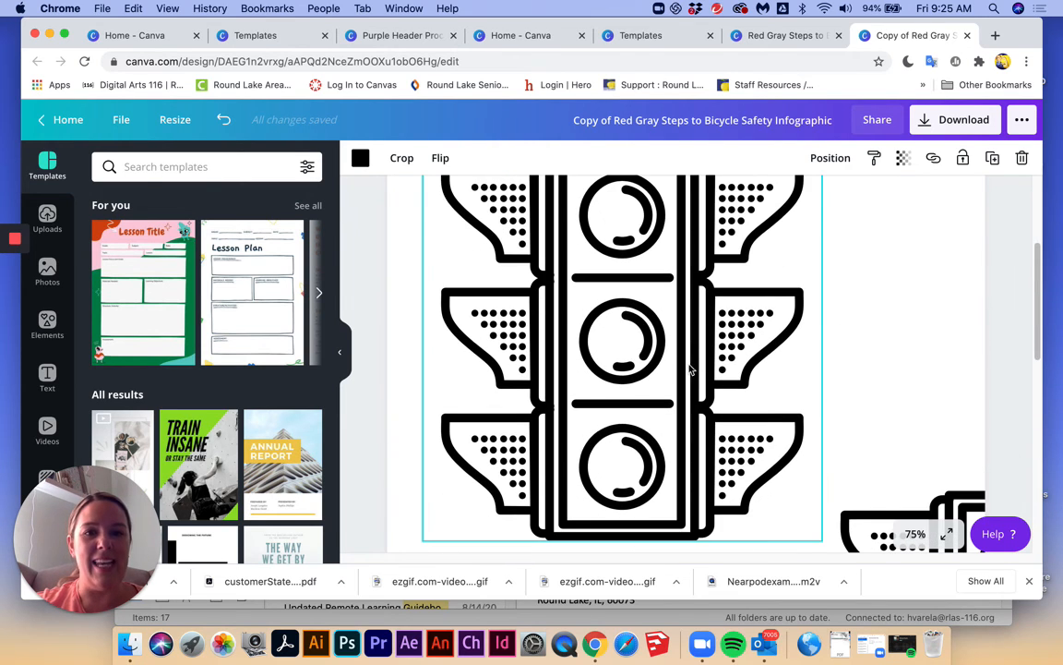
click(402, 157)
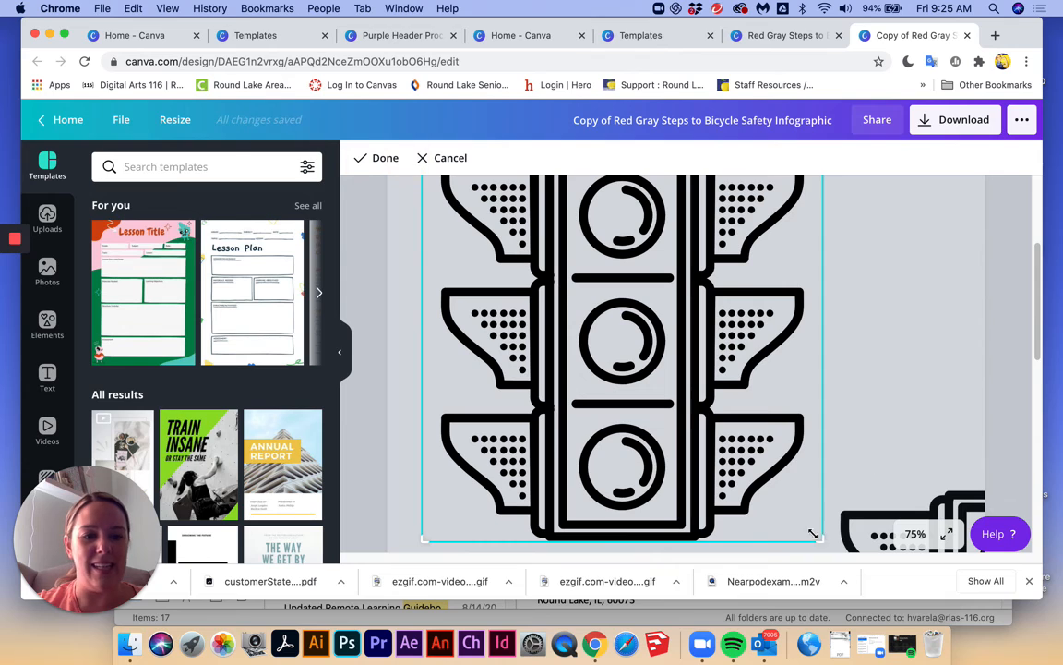
drag(820, 540, 531, 396)
scroll(589, 303, up, 2)
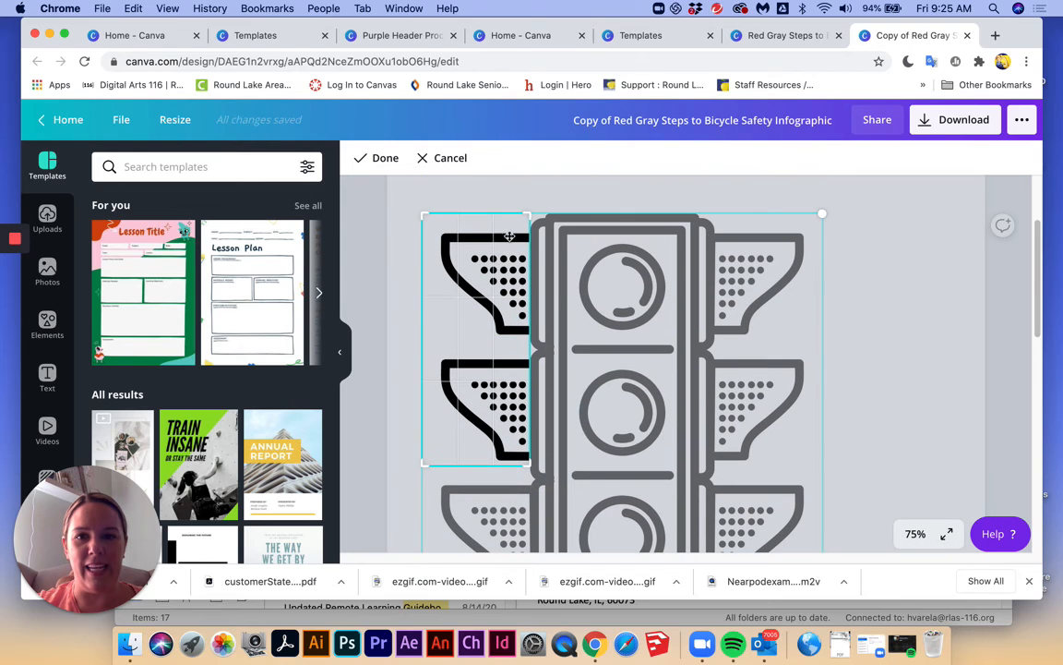
drag(420, 223, 429, 352)
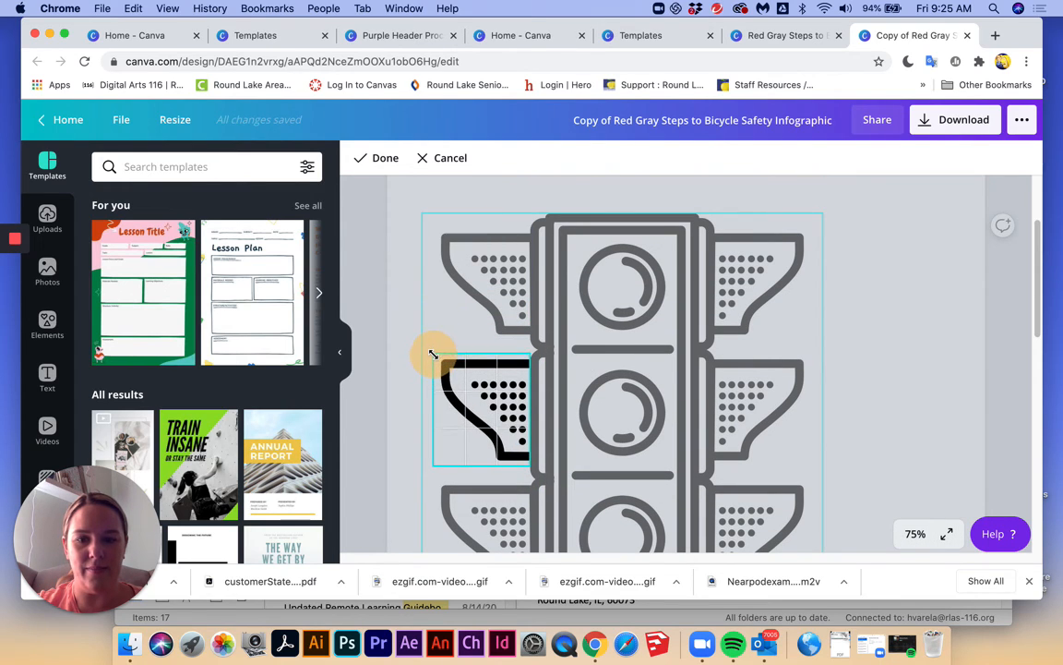
click(387, 158)
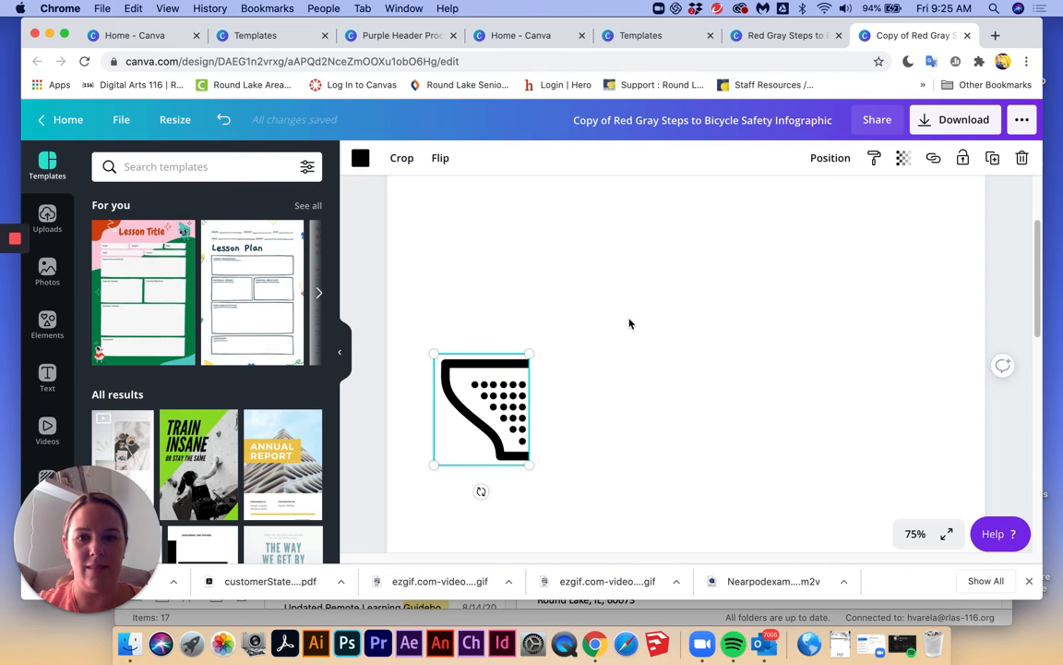
Move the cropped visor piece up and slightly right, into the open upper-left area of the page.
click(636, 315)
drag(440, 369, 535, 274)
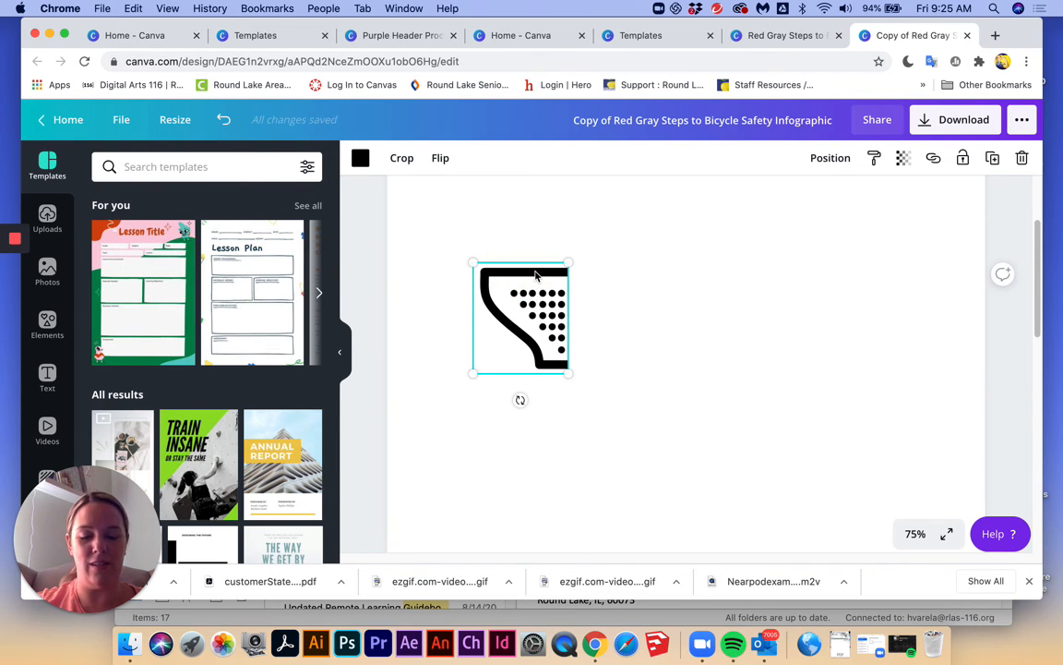
scroll(855, 396, up, 5)
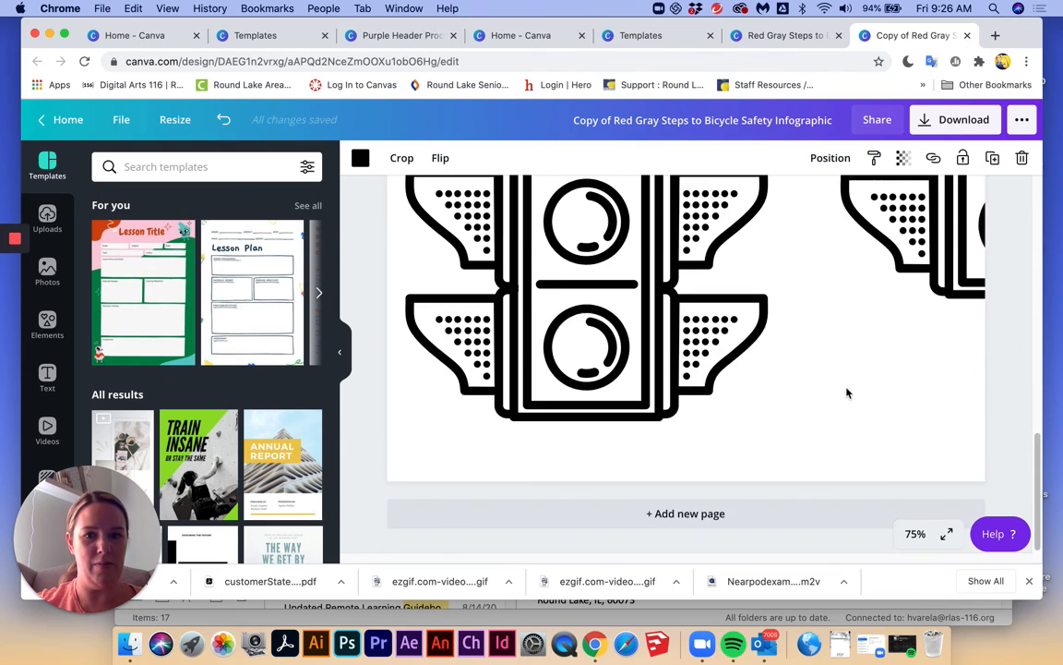
scroll(837, 388, down, 4)
scroll(777, 392, down, 1)
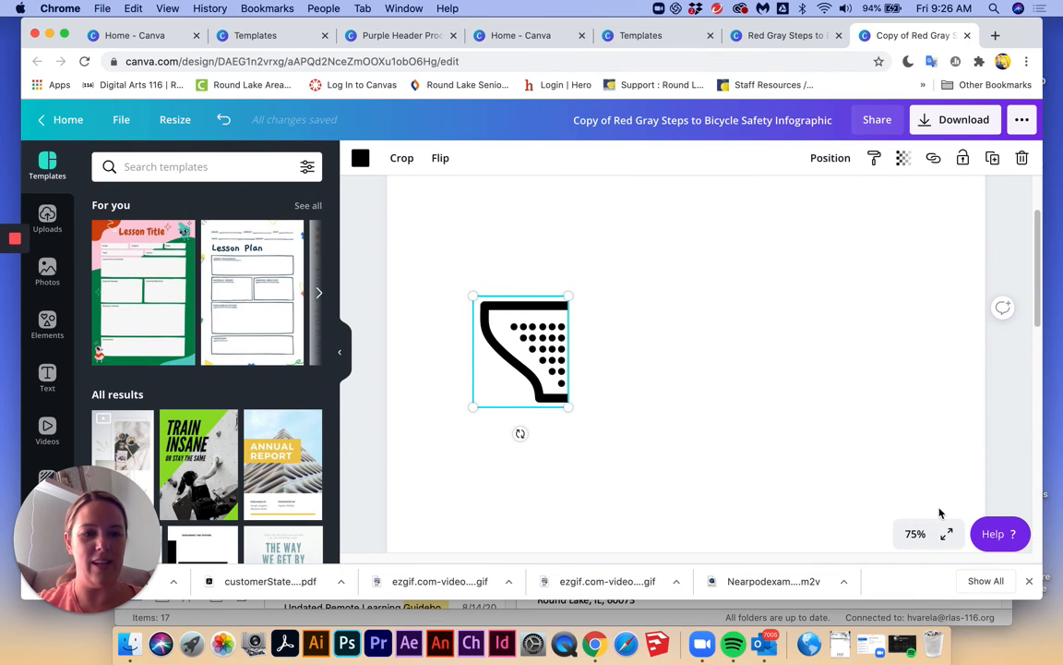
ctrl+scroll(765, 260, down, 5)
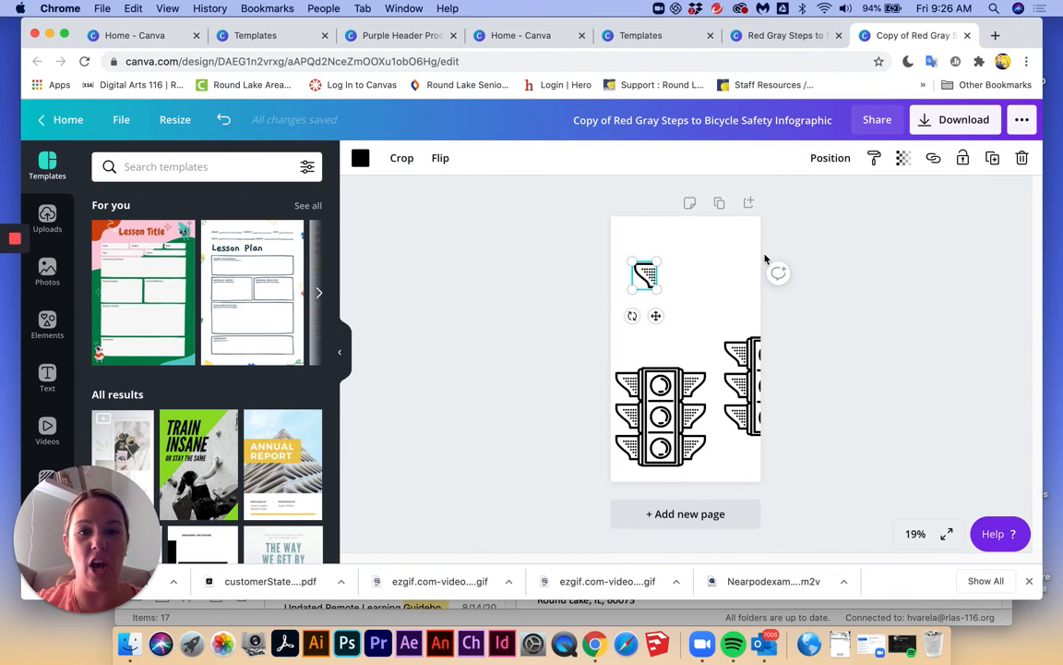